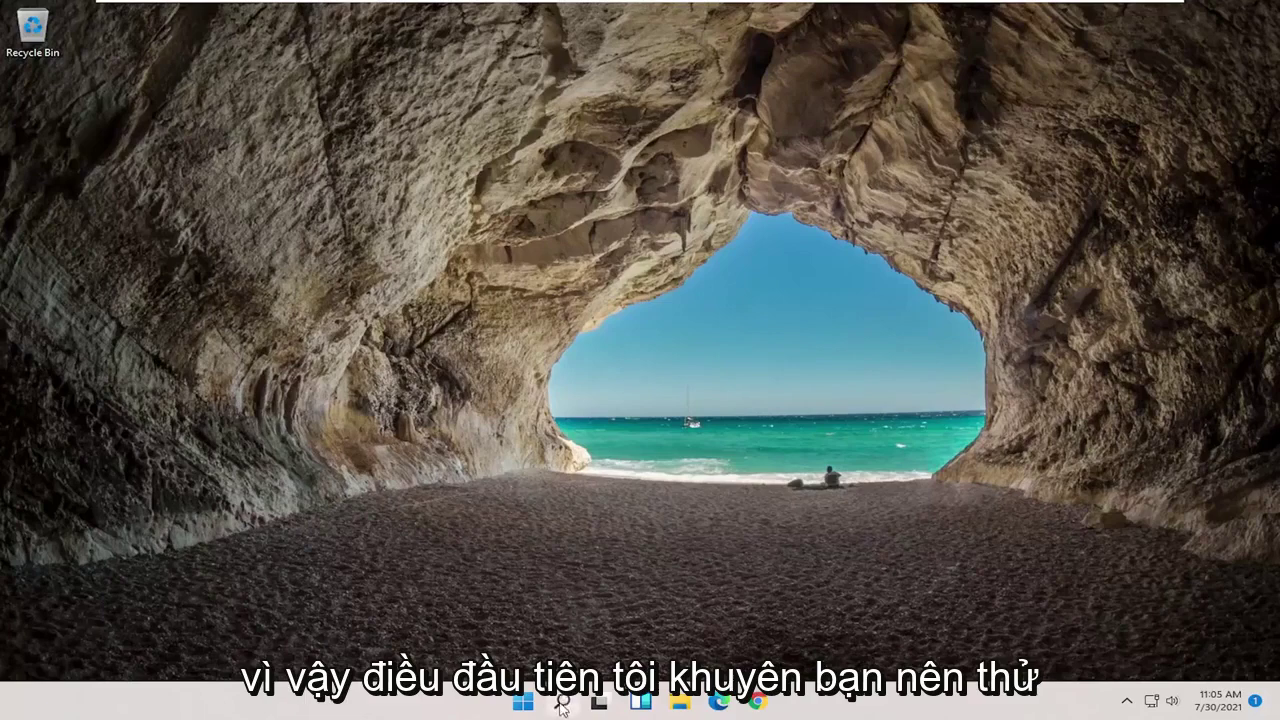
# - Search for 'services', launch the Services app, and scroll down to WWAN AutoConfig
pyautogui.click(562, 702)
pyautogui.write('services')
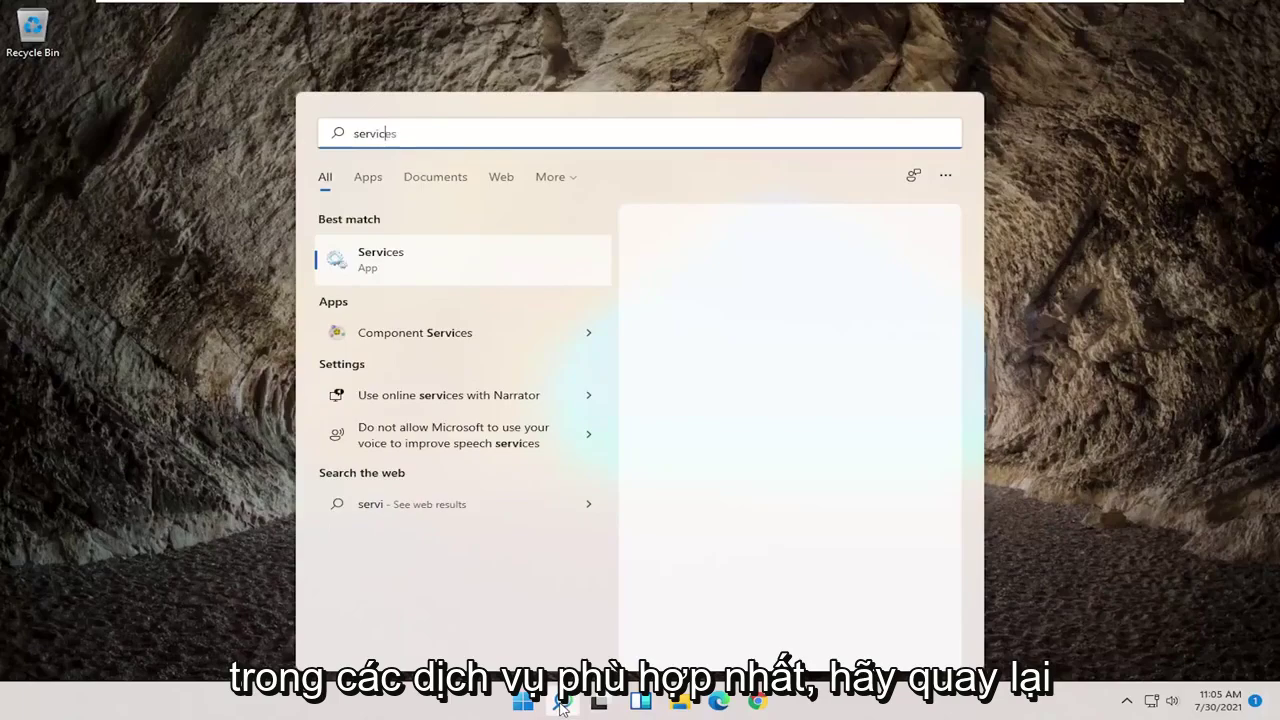
pyautogui.click(374, 262)
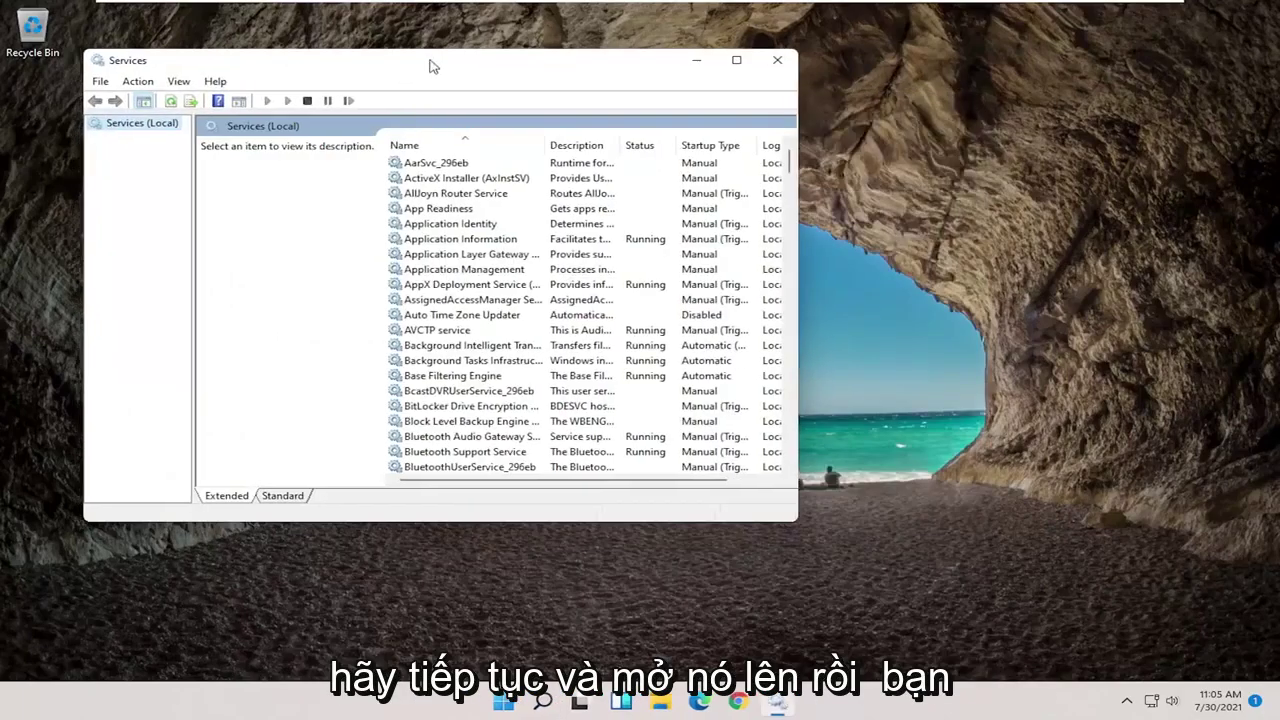
pyautogui.moveTo(429, 63); pyautogui.dragTo(515, 72)
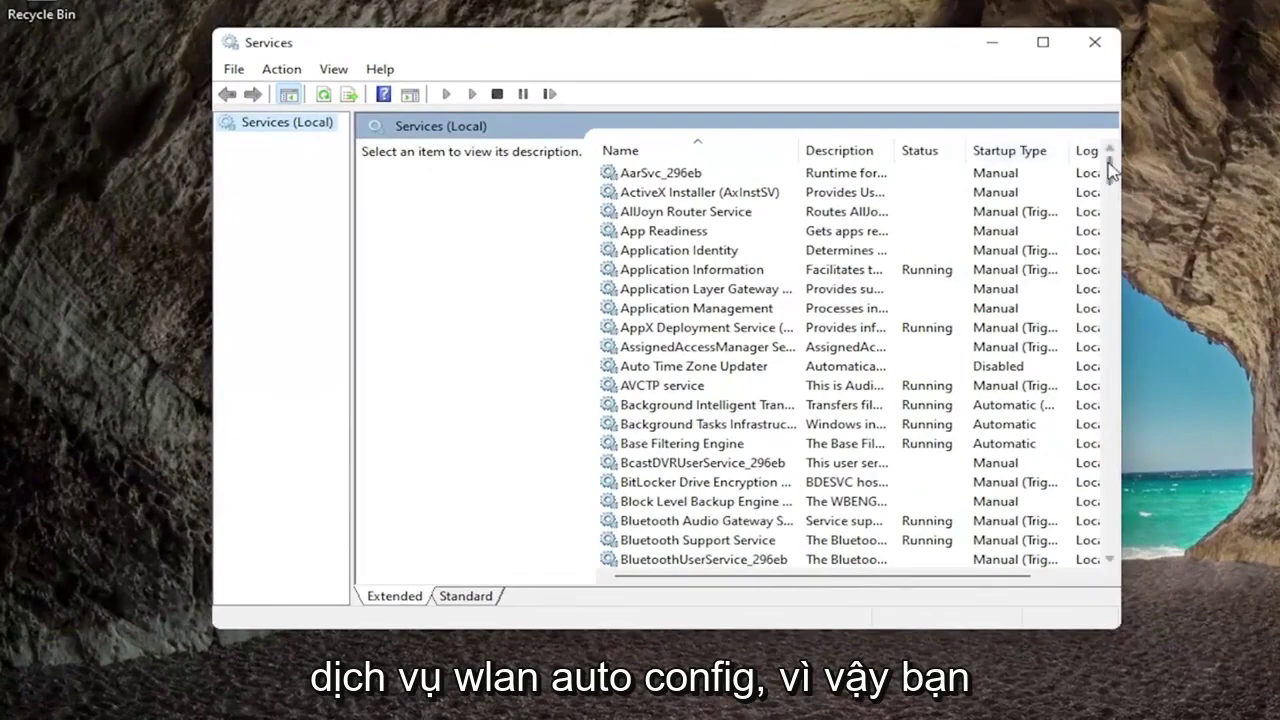
pyautogui.moveTo(1110, 170); pyautogui.dragTo(1072, 485)
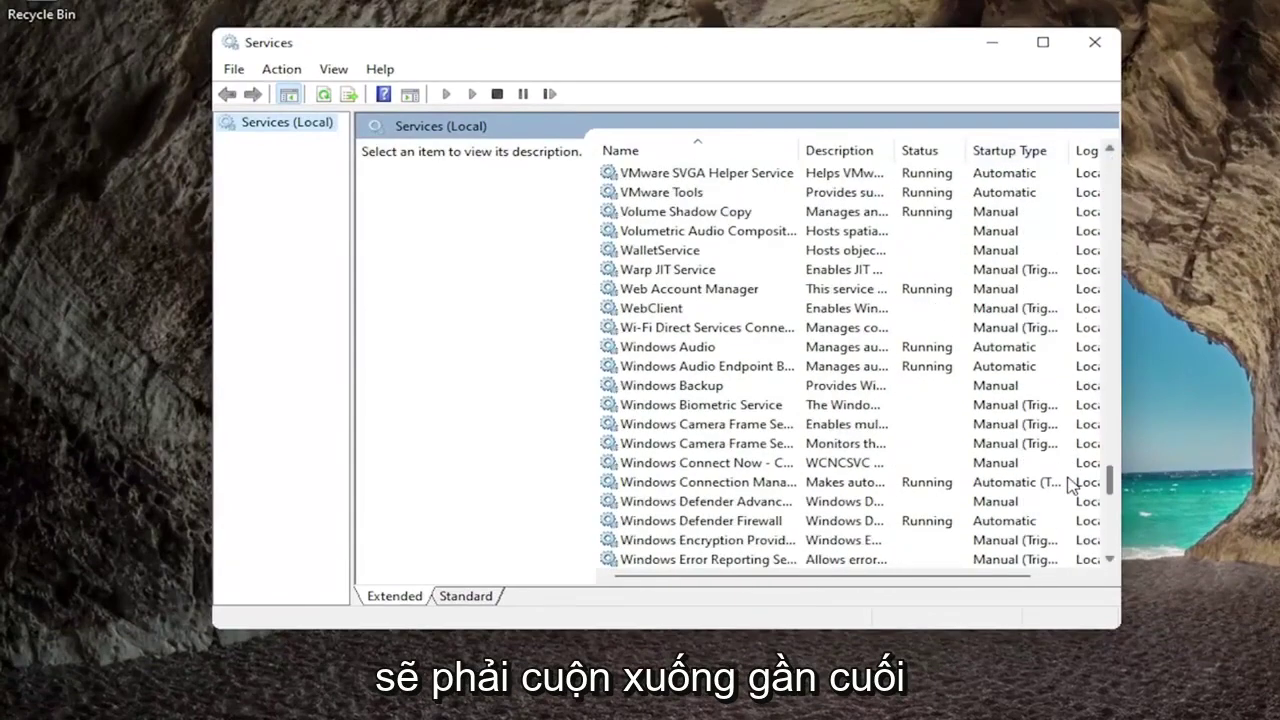
pyautogui.scroll(-6, 700, 325)
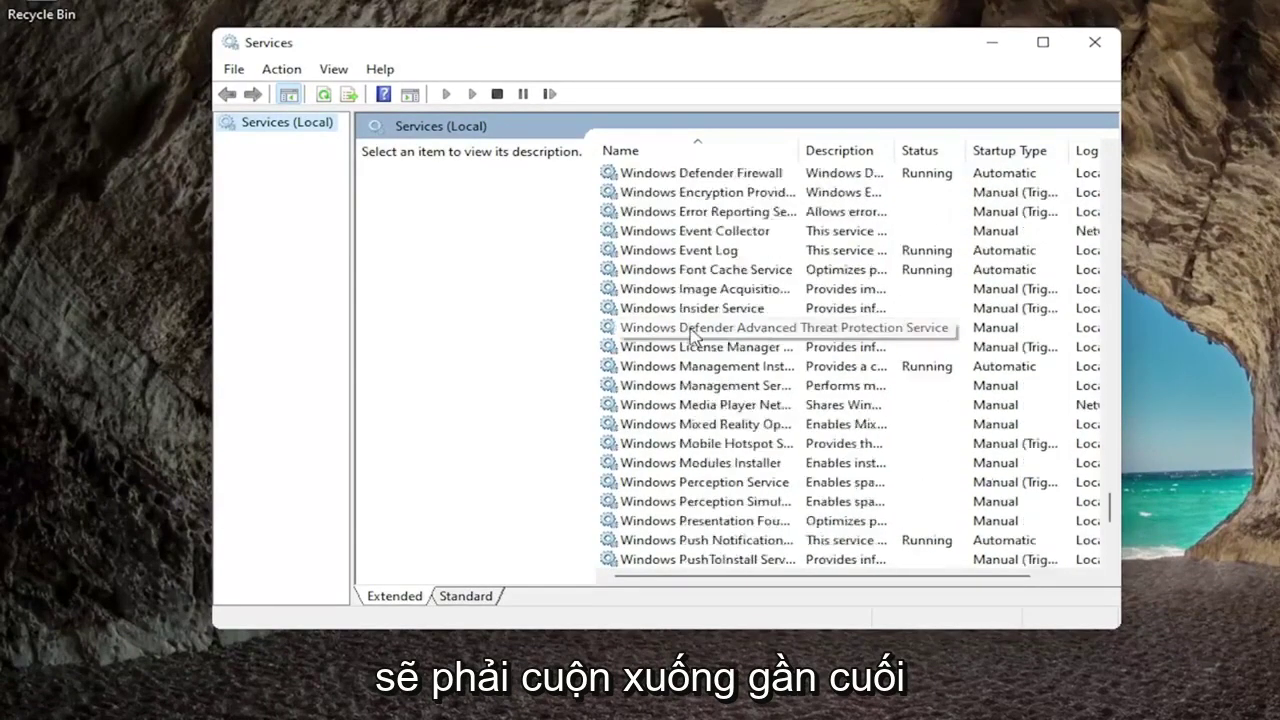
pyautogui.scroll(-6, 693, 335)
# - Set WWAN AutoConfig's startup type to Automatic, start it, apply, and close Services
pyautogui.click(700, 465)
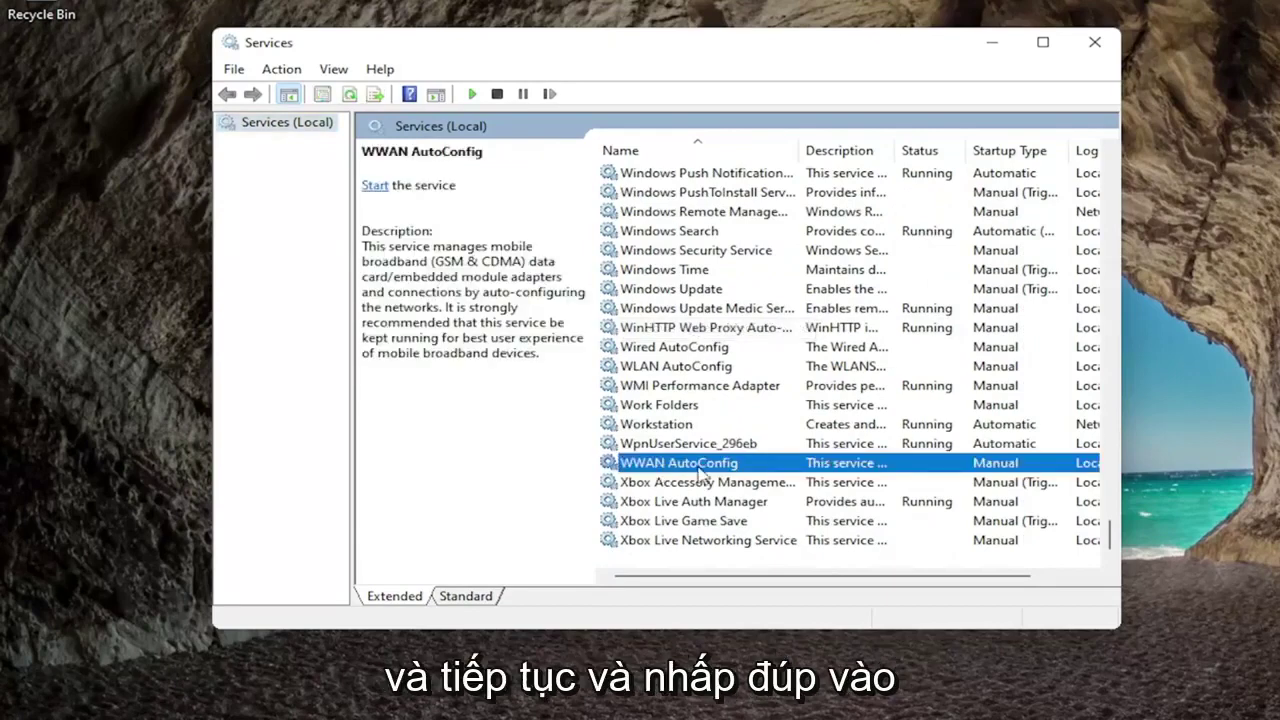
pyautogui.doubleClick(701, 468)
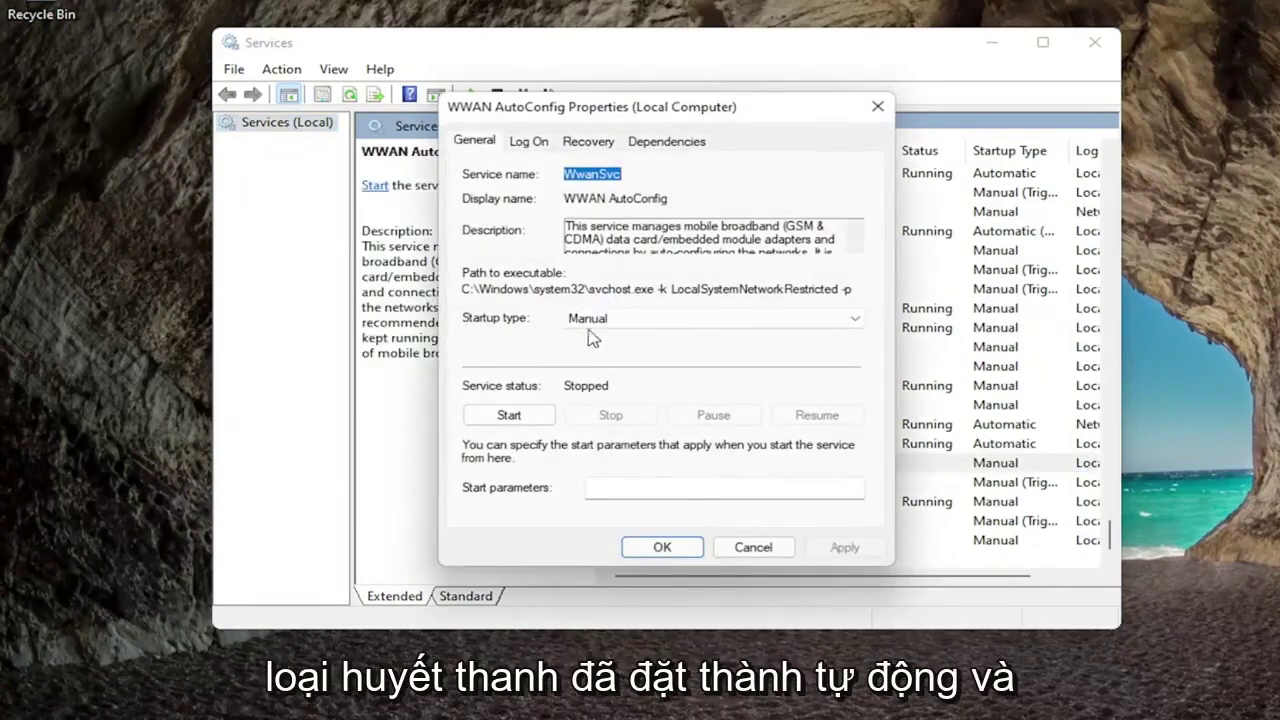
pyautogui.click(657, 326)
pyautogui.click(634, 350)
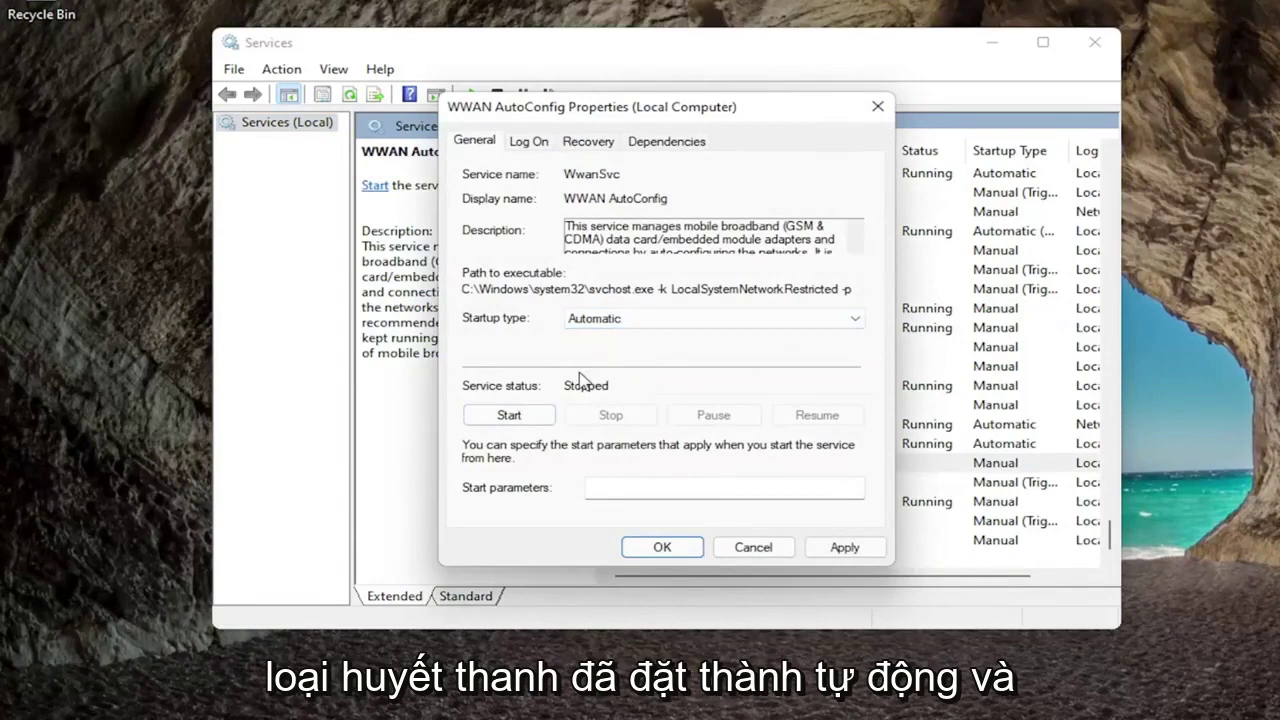
pyautogui.click(530, 415)
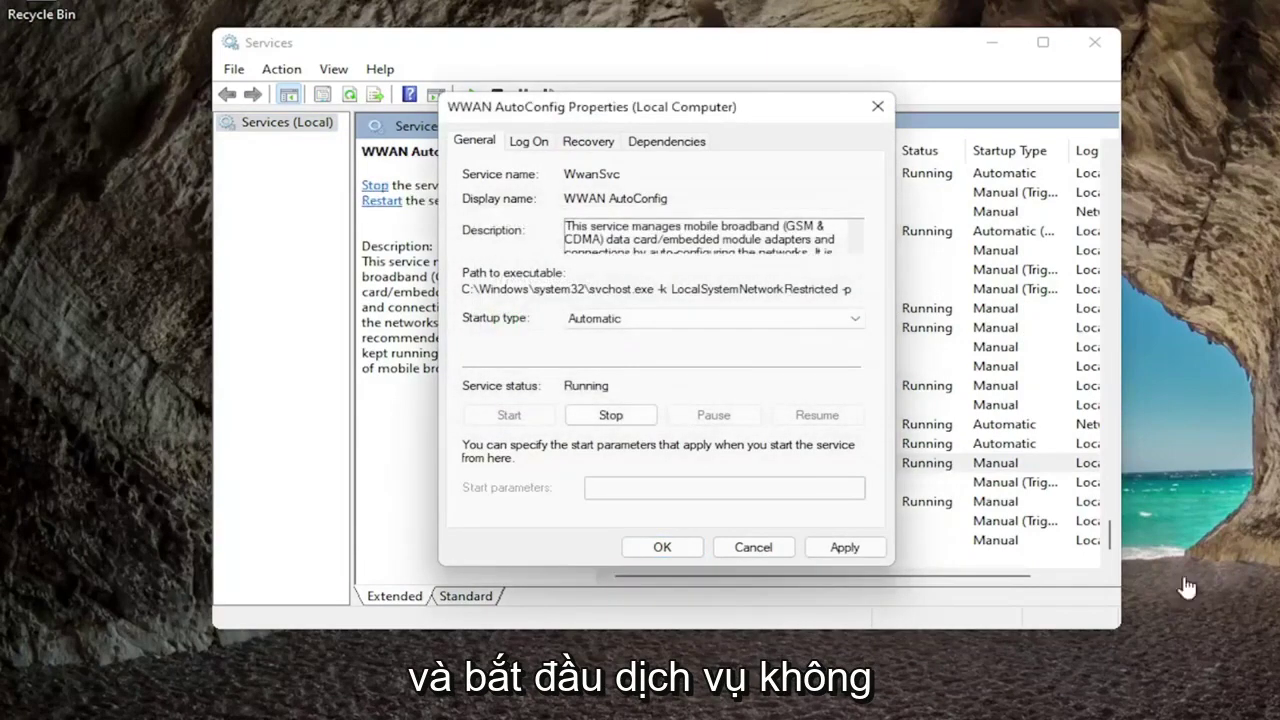
pyautogui.click(845, 548)
pyautogui.click(659, 548)
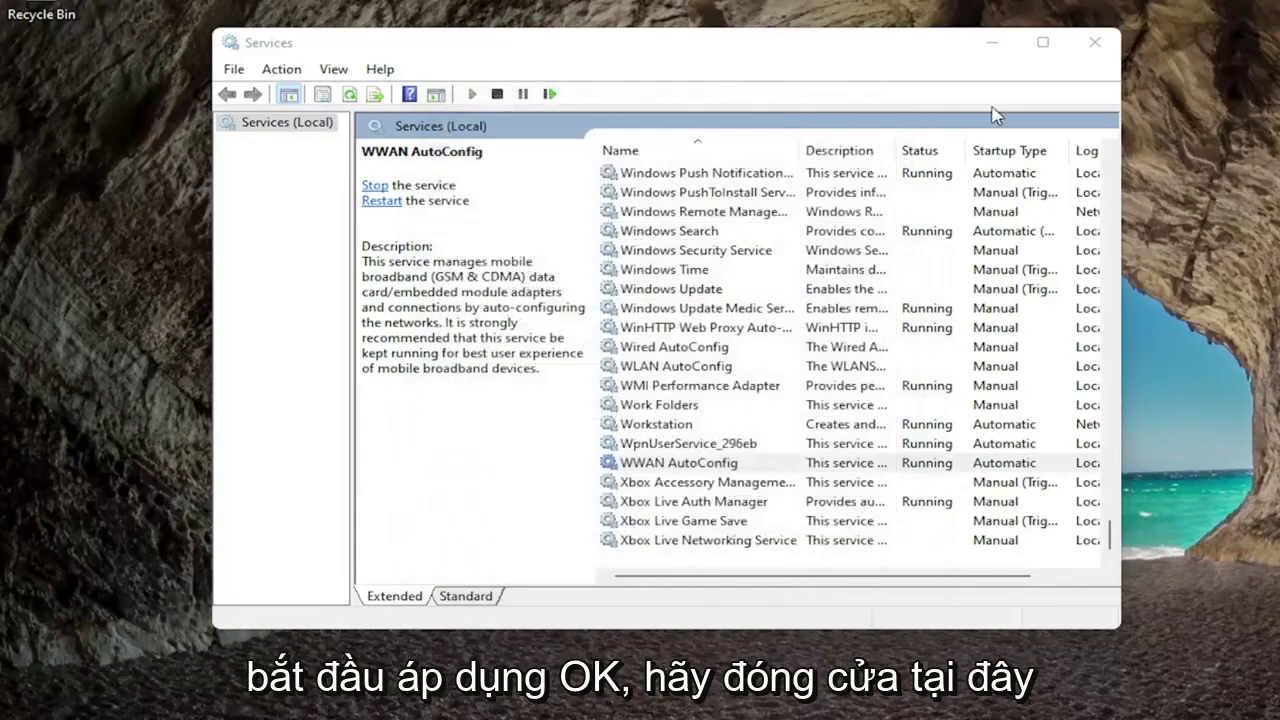
pyautogui.click(1094, 42)
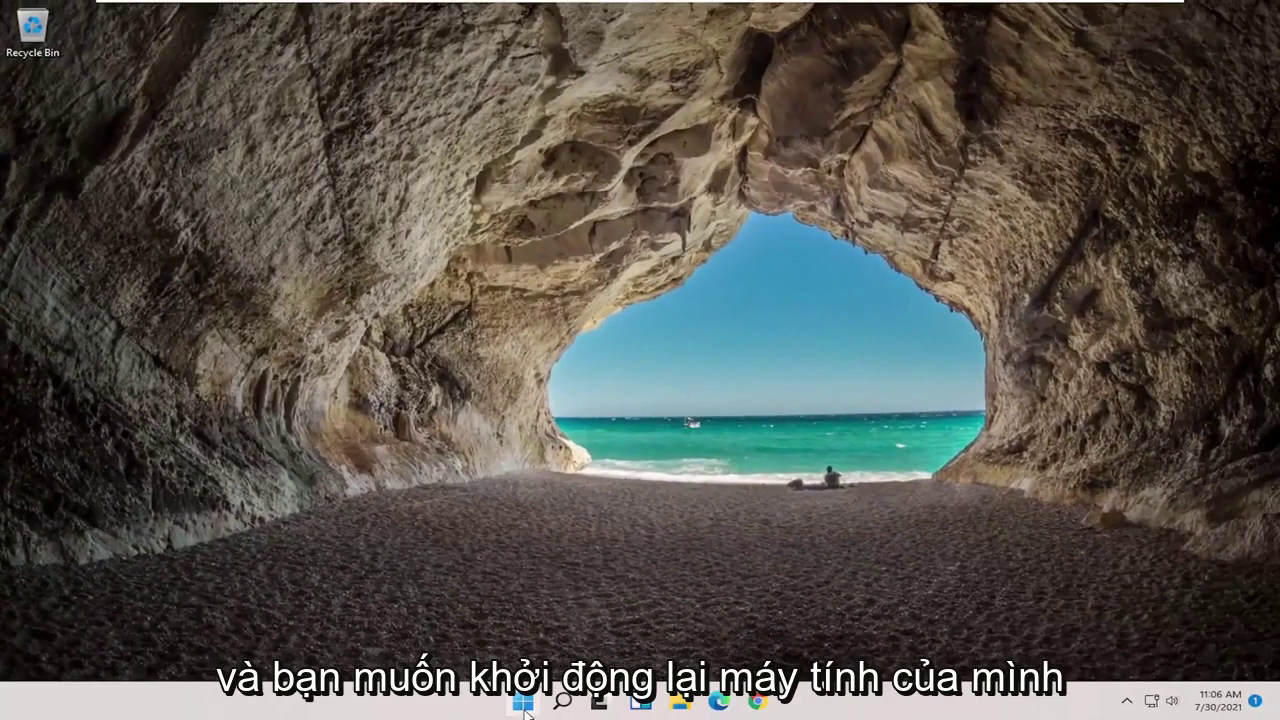
pyautogui.rightClick(522, 702)
pyautogui.moveTo(532, 640)
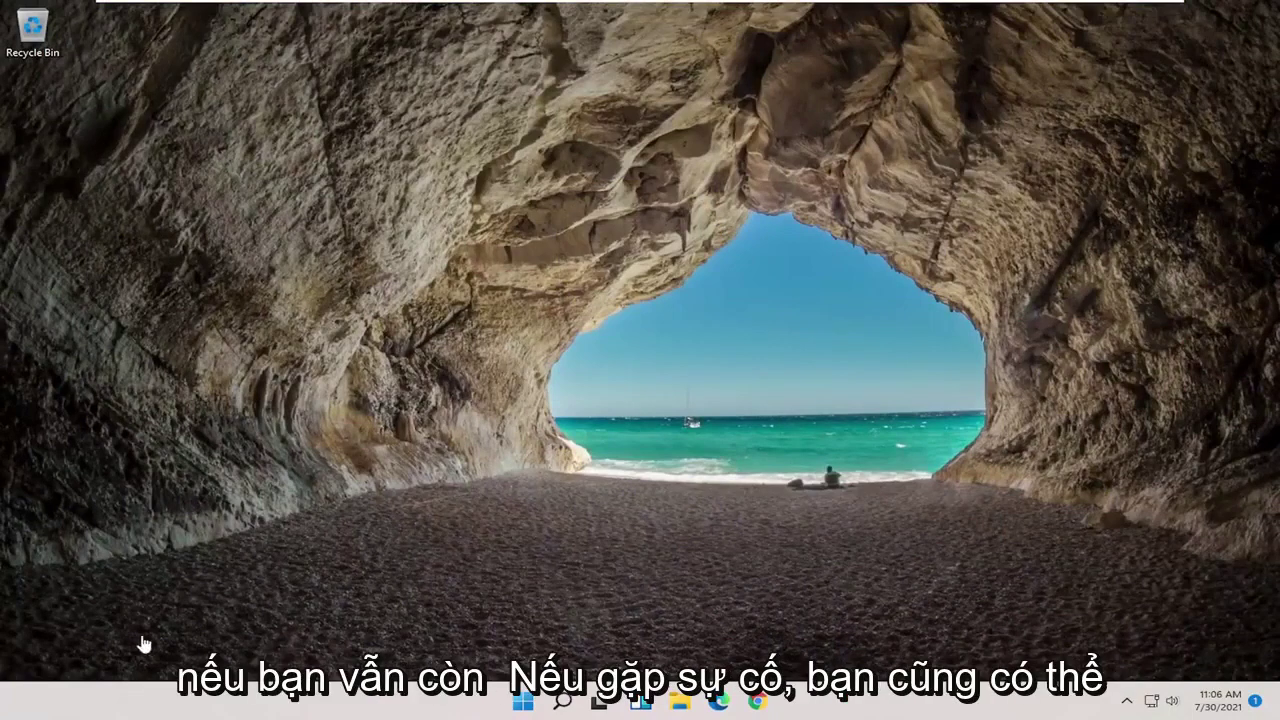
# - Search for 'cmd' and run Command Prompt as administrator
pyautogui.click(564, 702)
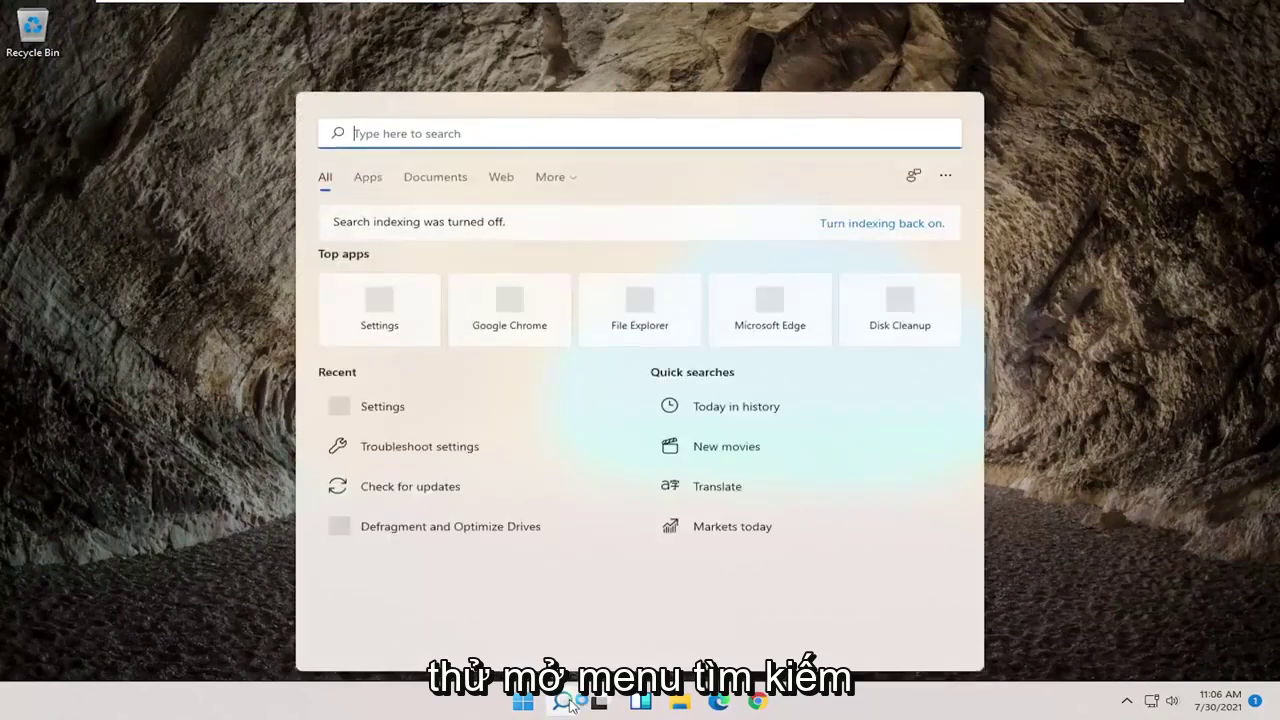
pyautogui.write('cmd')
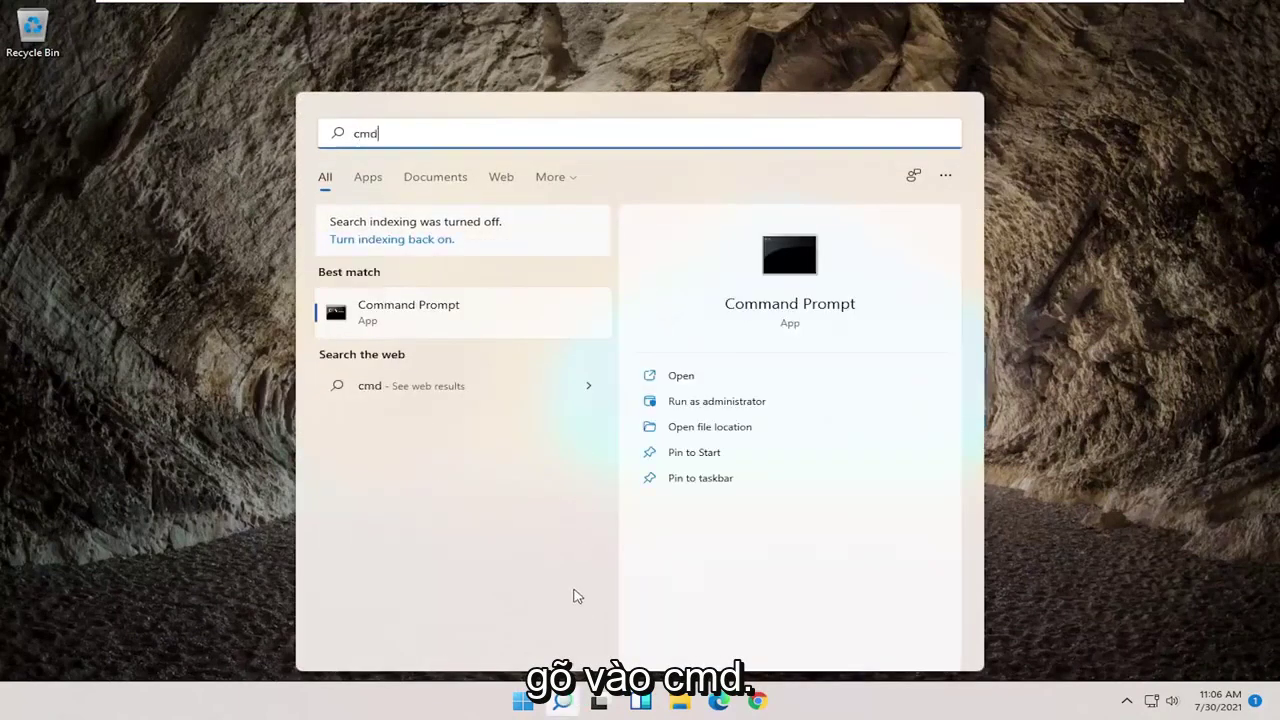
pyautogui.rightClick(423, 313)
pyautogui.click(502, 336)
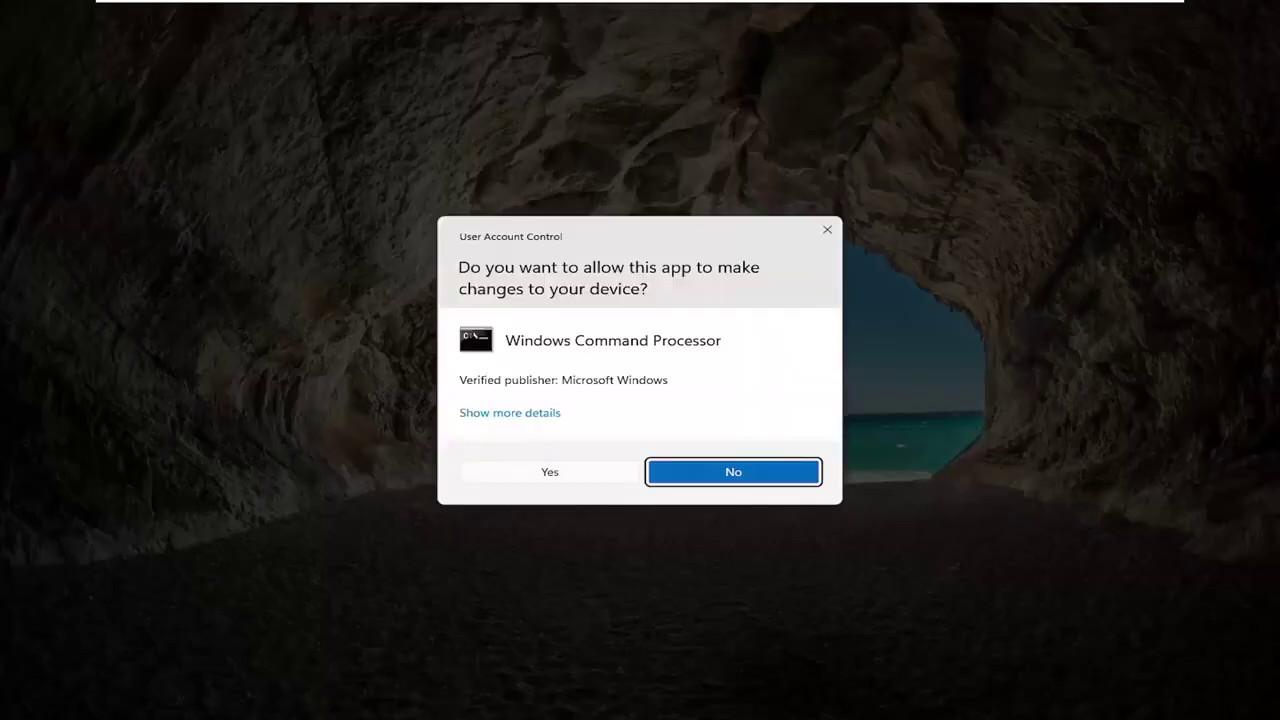
# - Allow the UAC prompt, run 'netsh winsock reset', then close Command Prompt
pyautogui.click(550, 469)
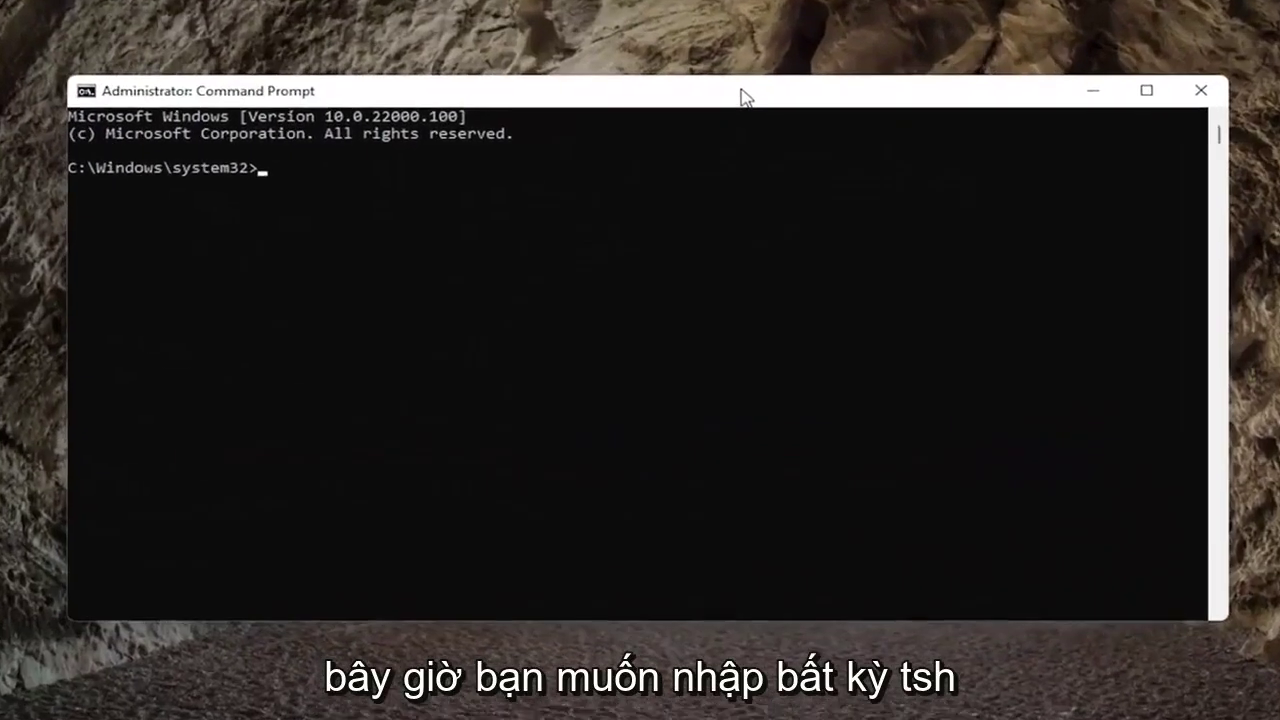
pyautogui.write('n')
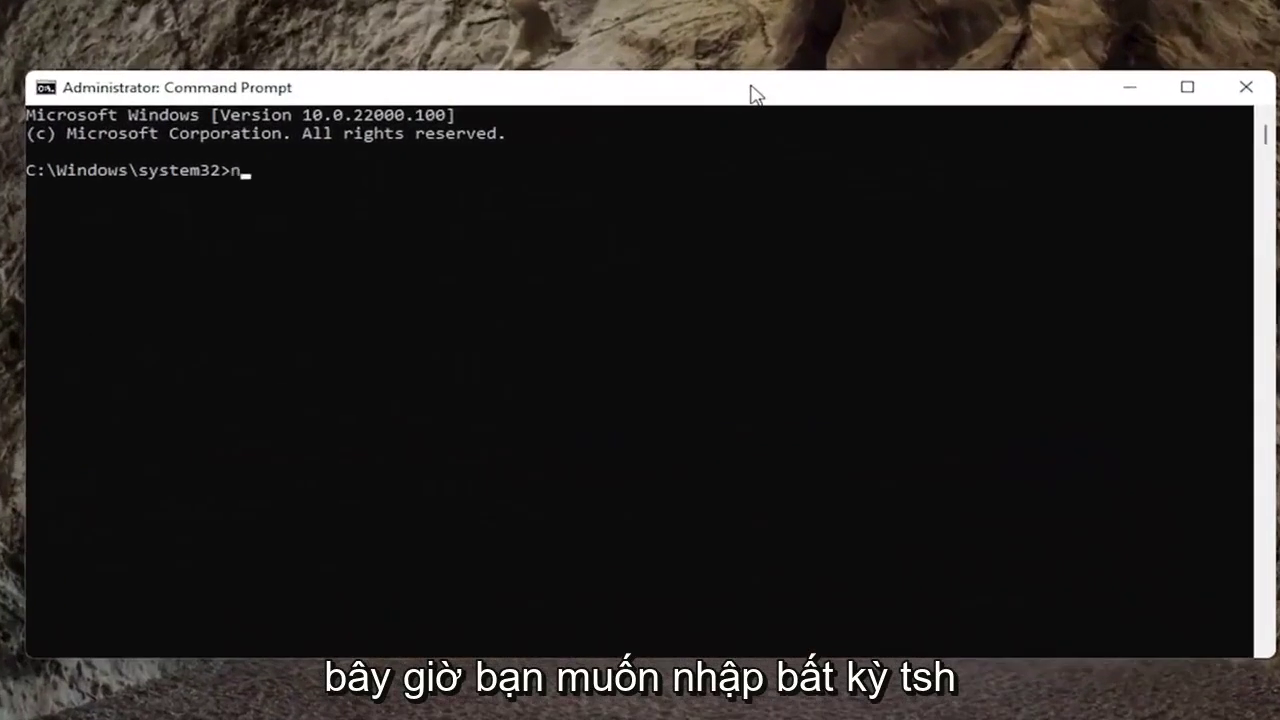
pyautogui.write('etsh wi')
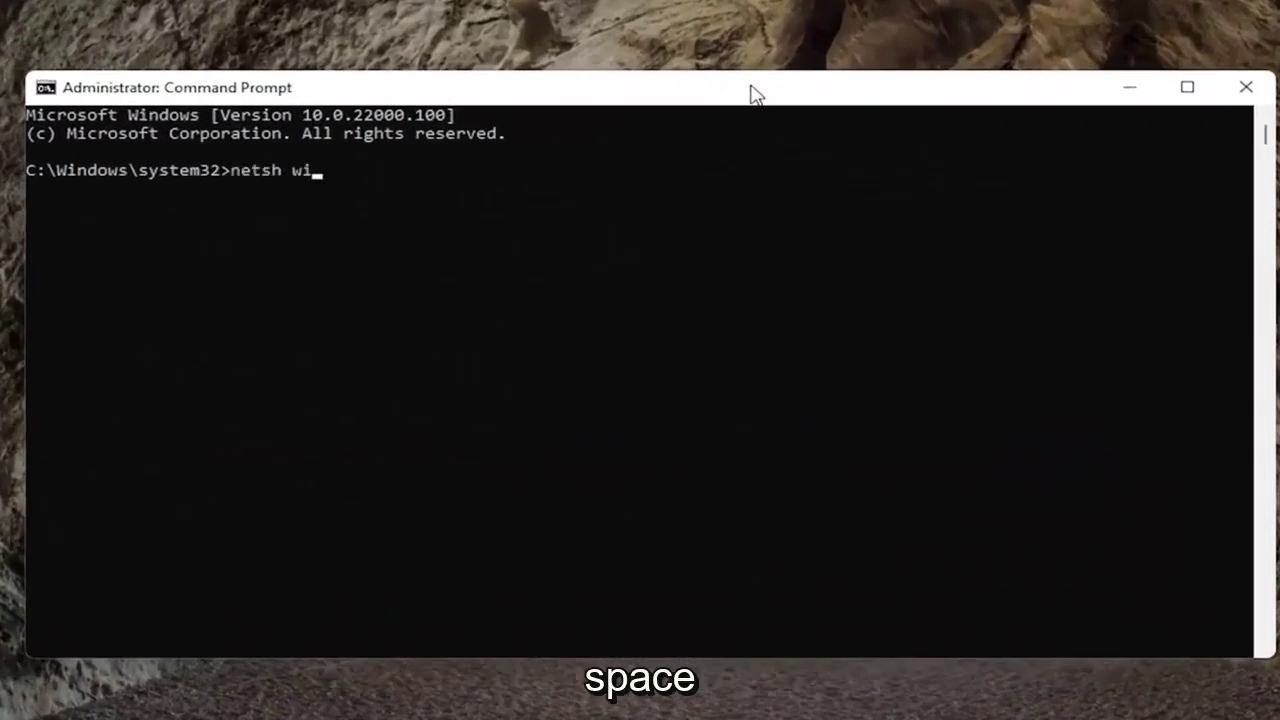
pyautogui.write('nso')
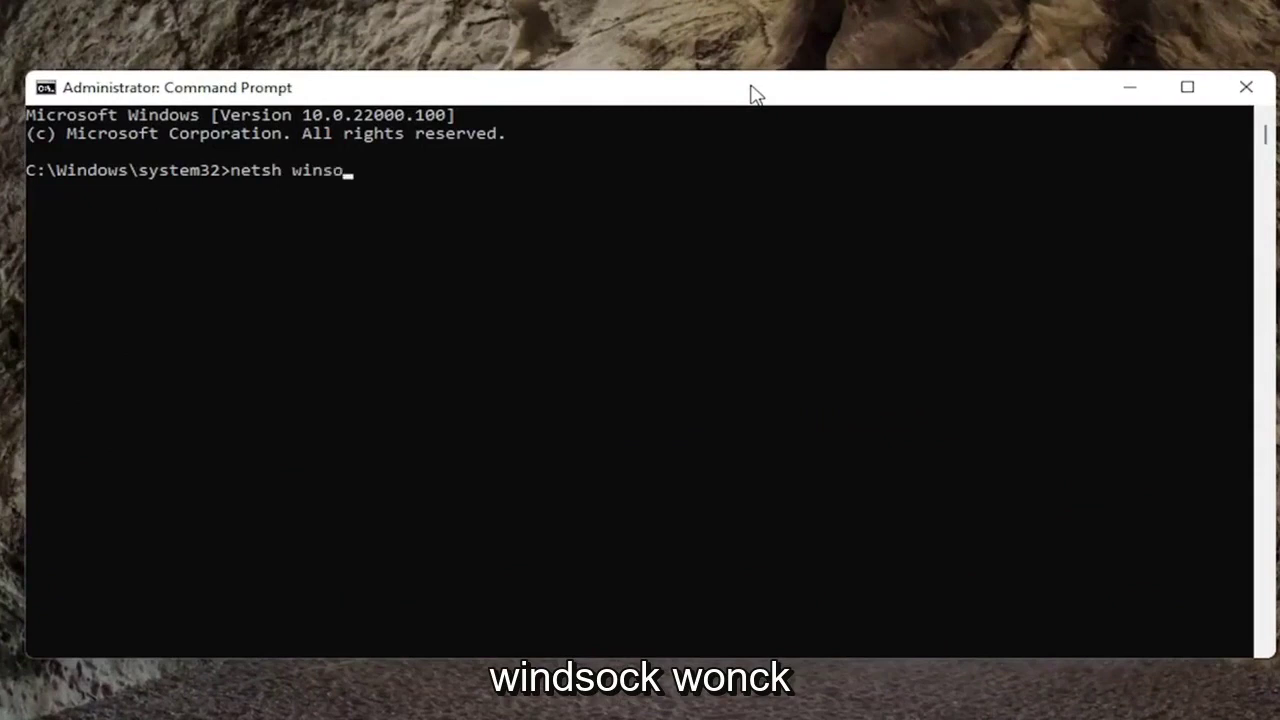
pyautogui.write('ck reset')
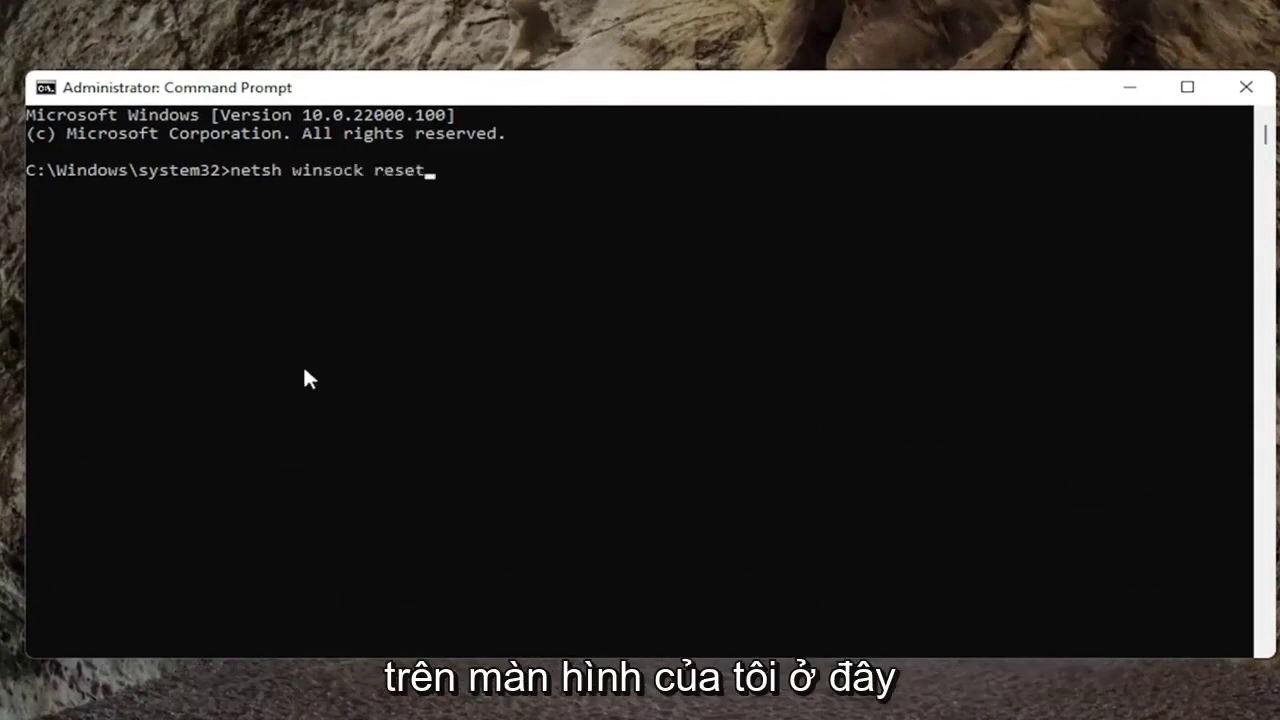
pyautogui.press('Return')
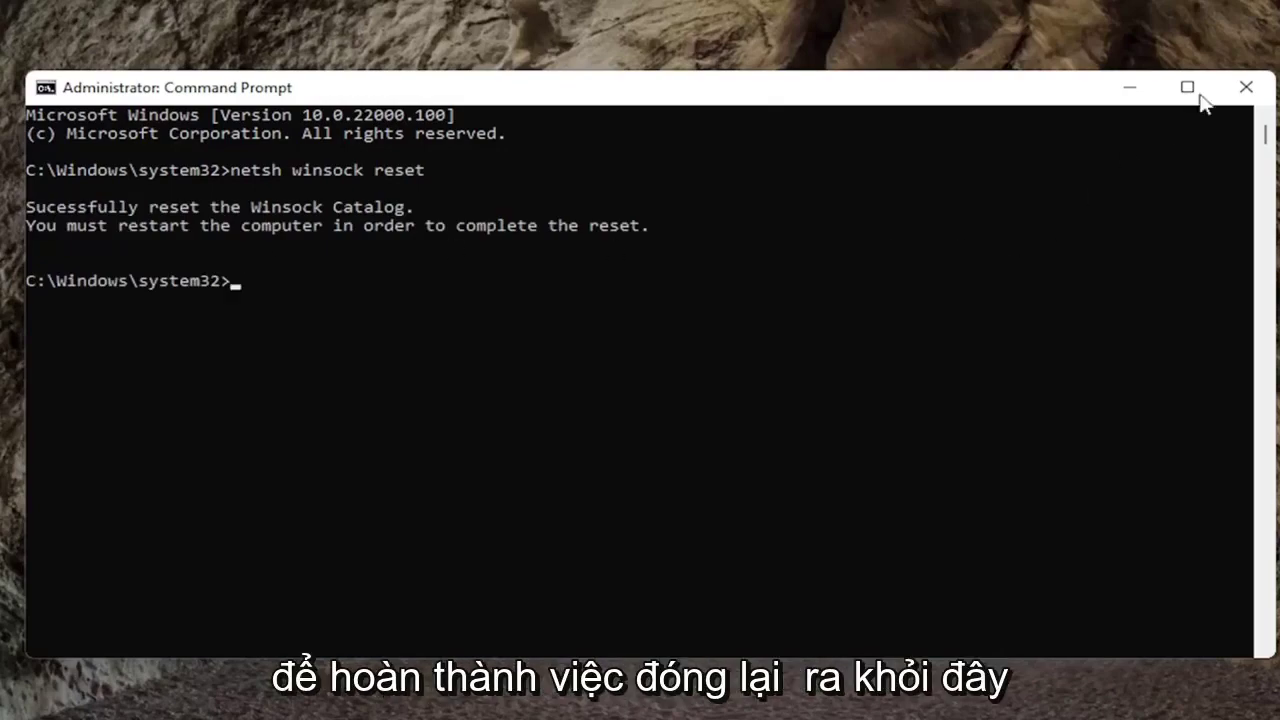
pyautogui.click(1246, 87)
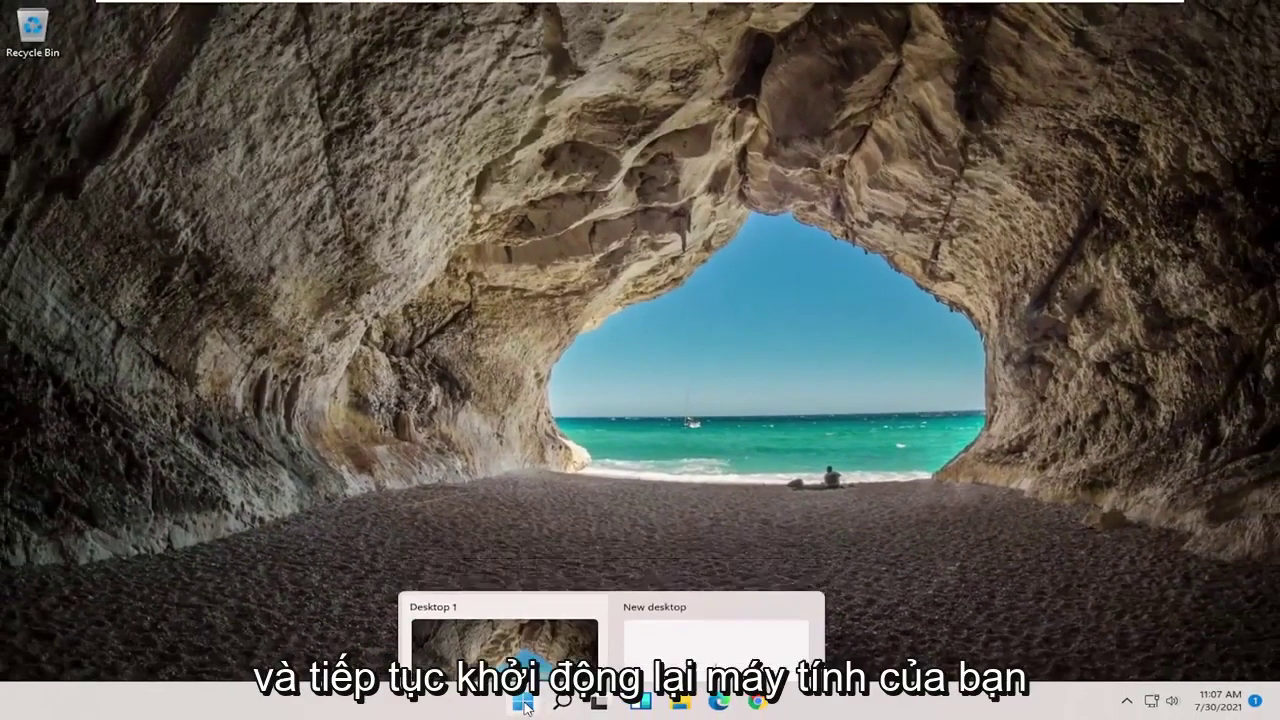
pyautogui.rightClick(526, 706)
pyautogui.moveTo(515, 640)
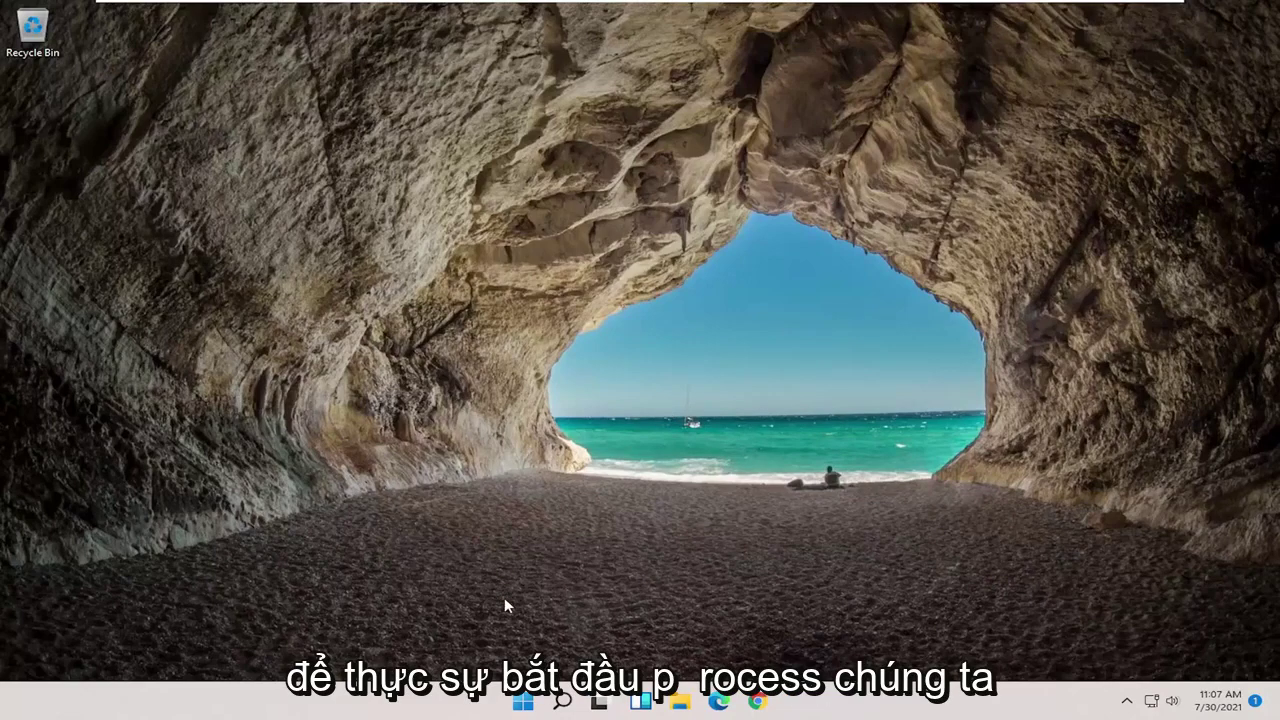
# - Launch Settings from search and navigate to Network & internet > Advanced network settings
pyautogui.click(522, 703)
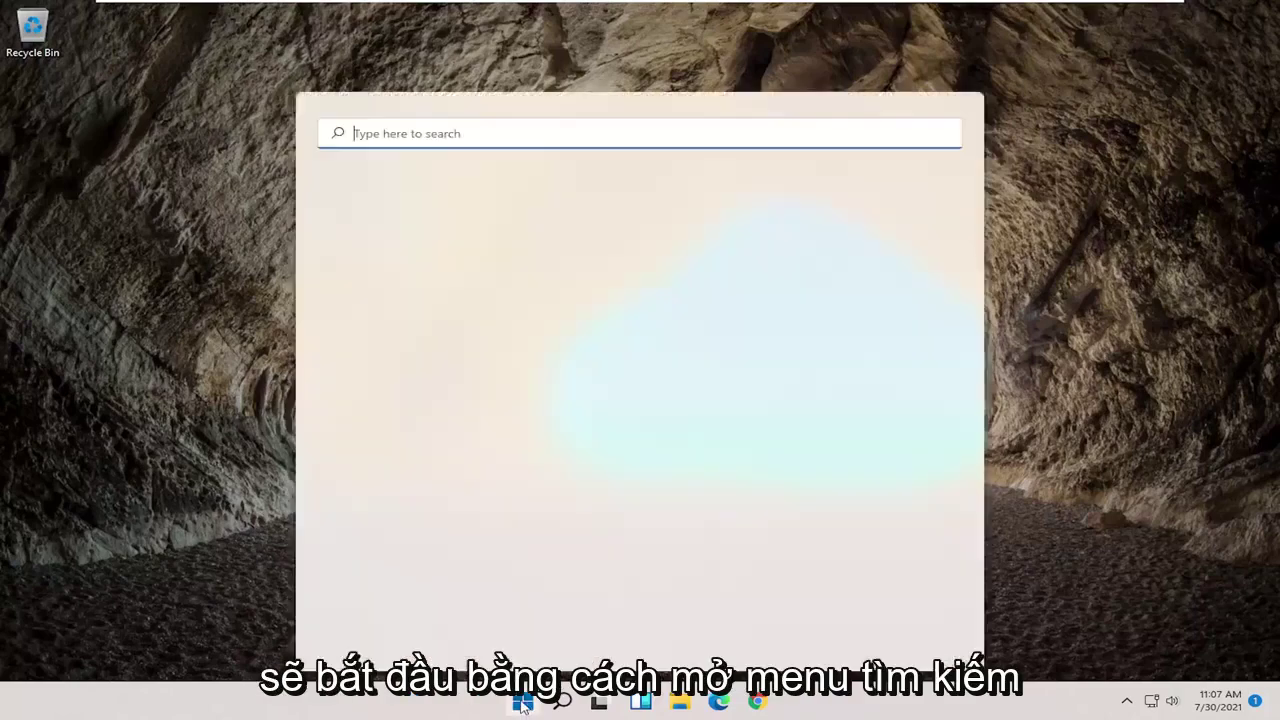
pyautogui.write('setting')
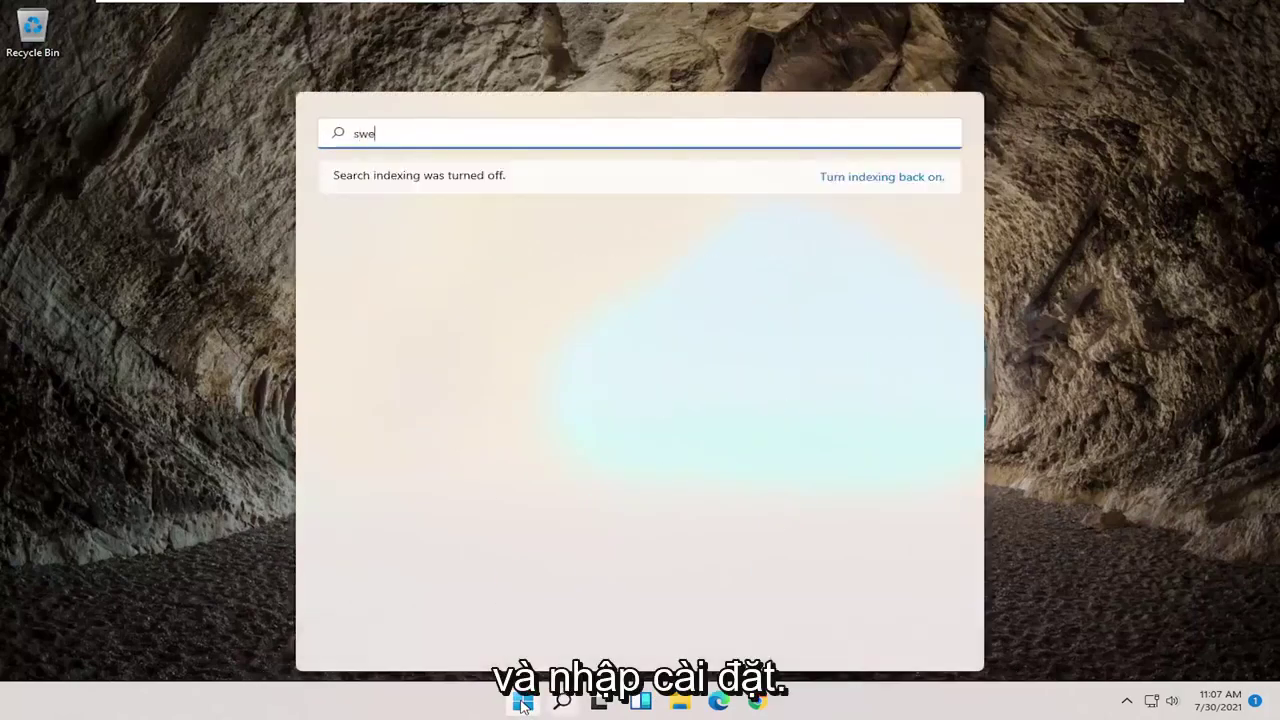
pyautogui.write('s')
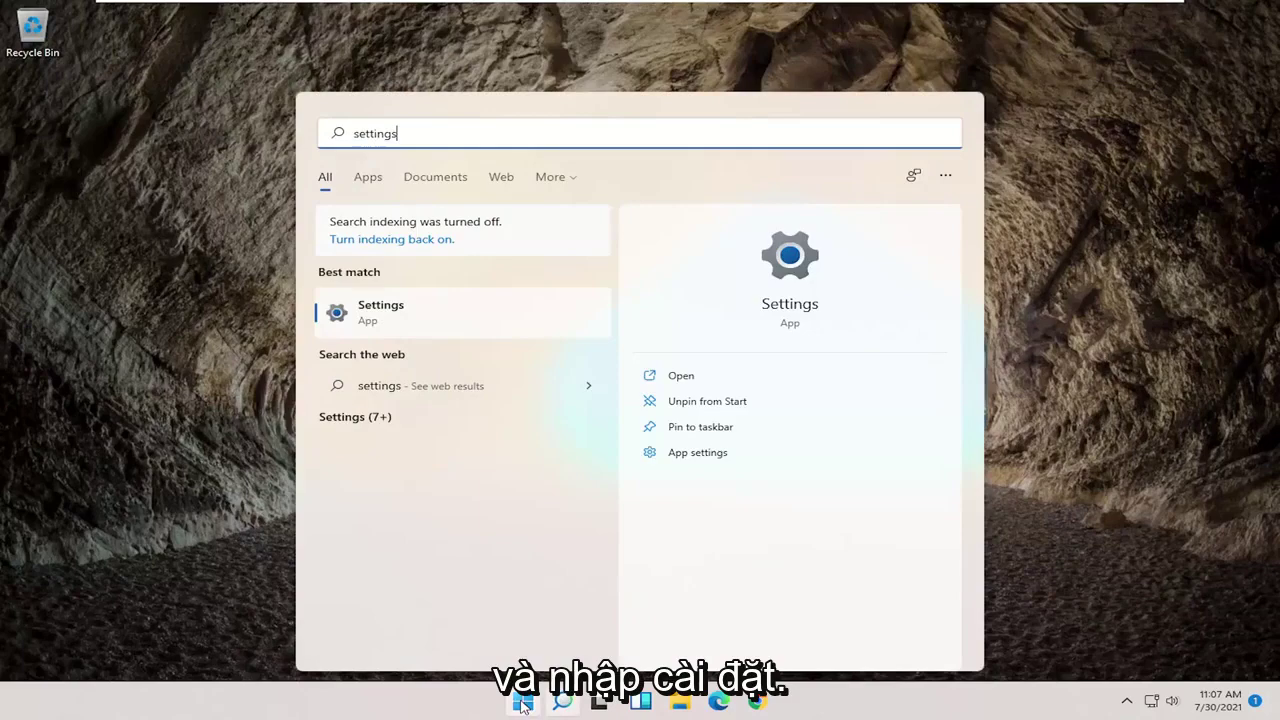
pyautogui.click(400, 320)
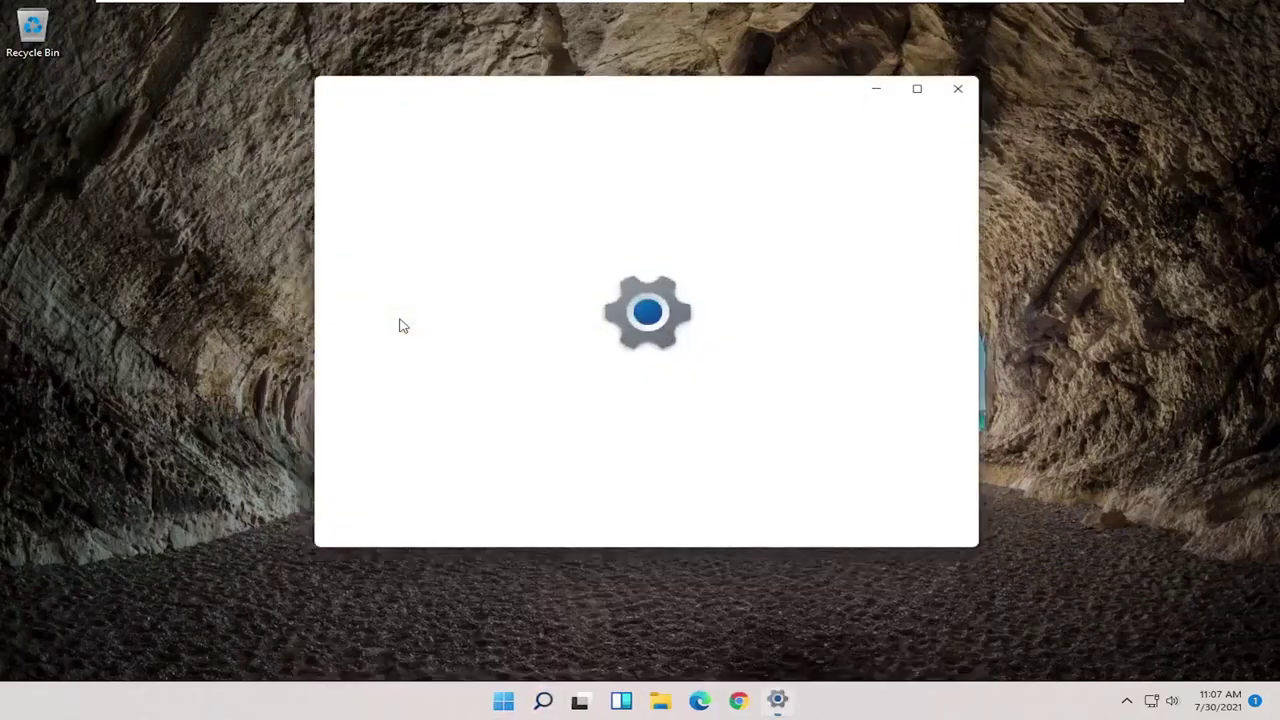
pyautogui.click(373, 93)
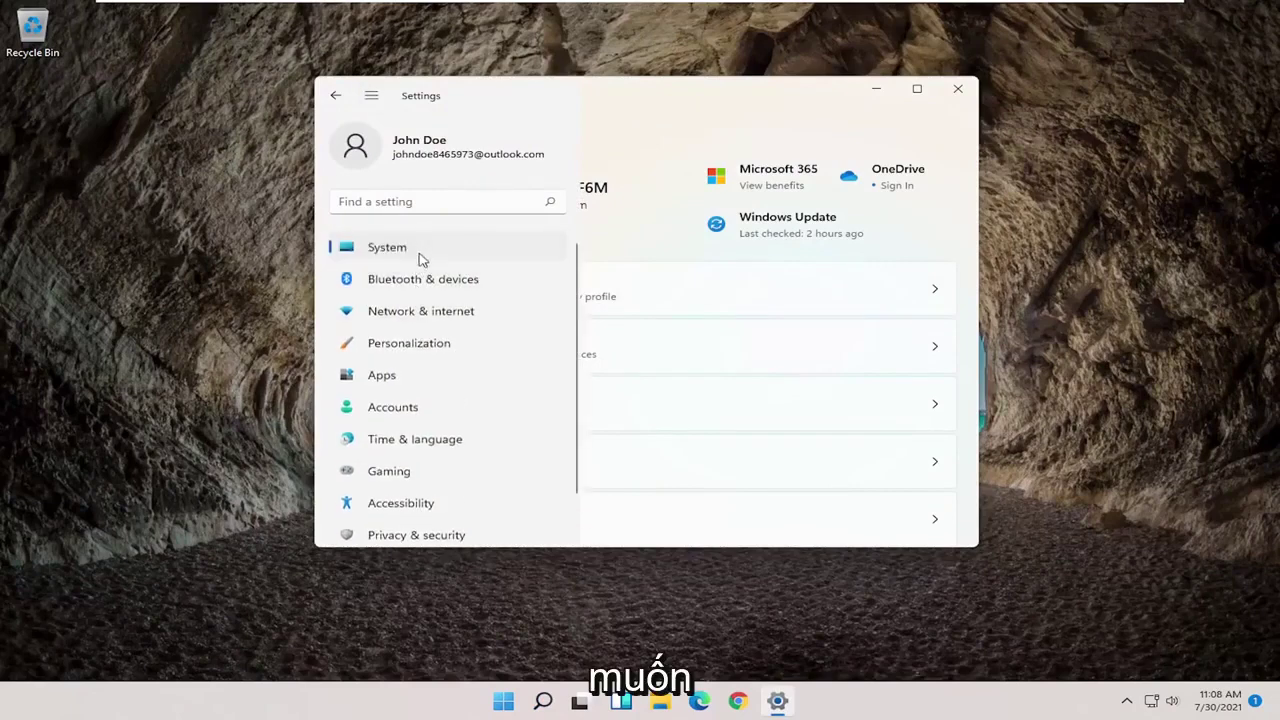
pyautogui.click(428, 320)
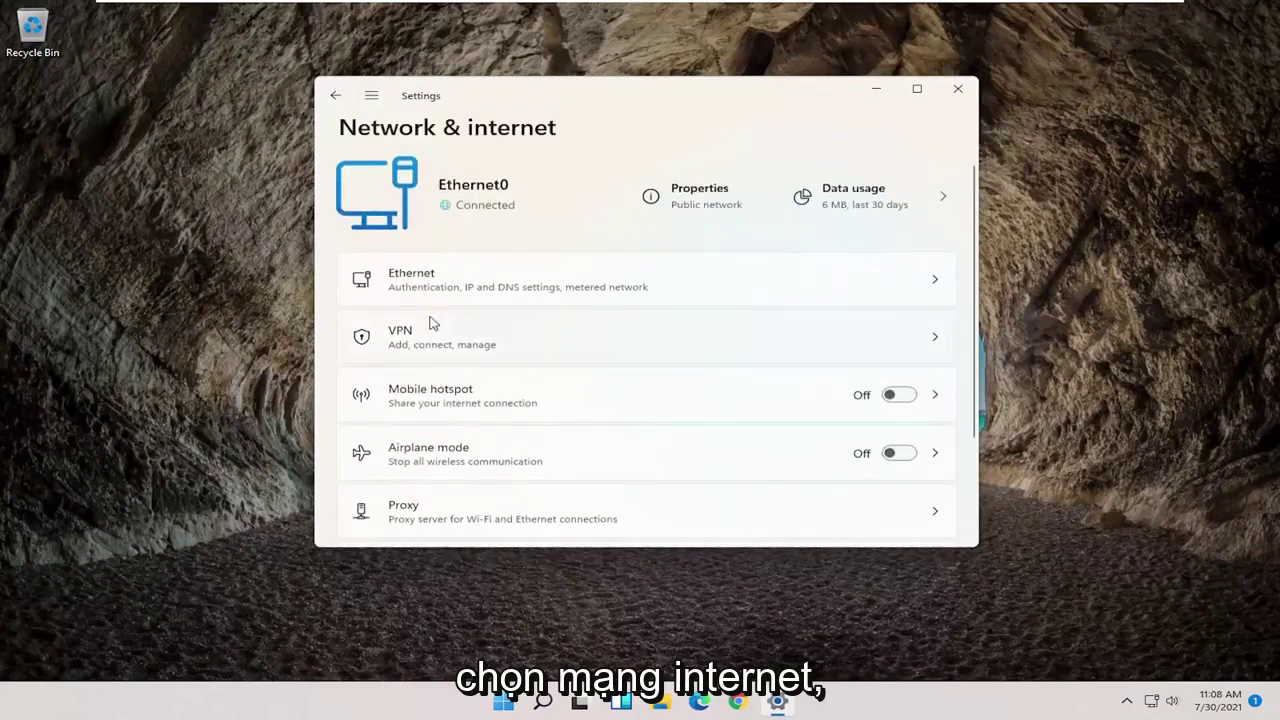
pyautogui.scroll(-2, 432, 322)
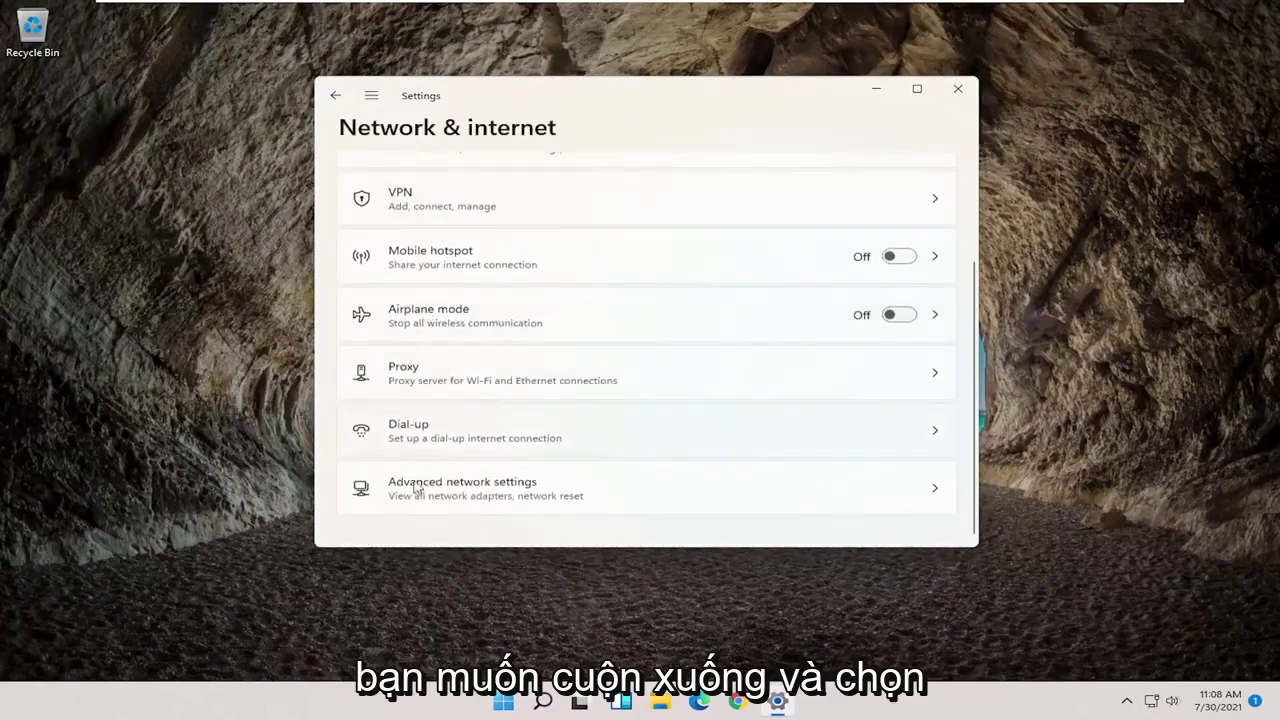
pyautogui.click(531, 502)
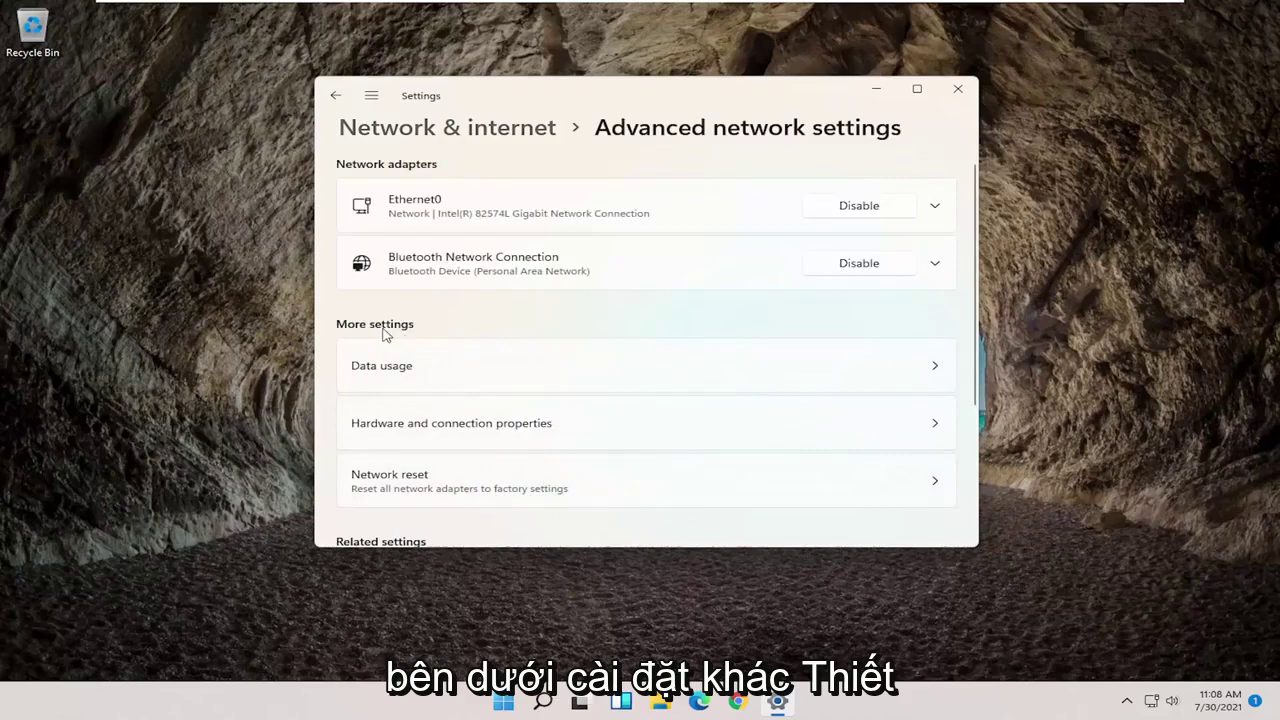
pyautogui.scroll(-1, 410, 355)
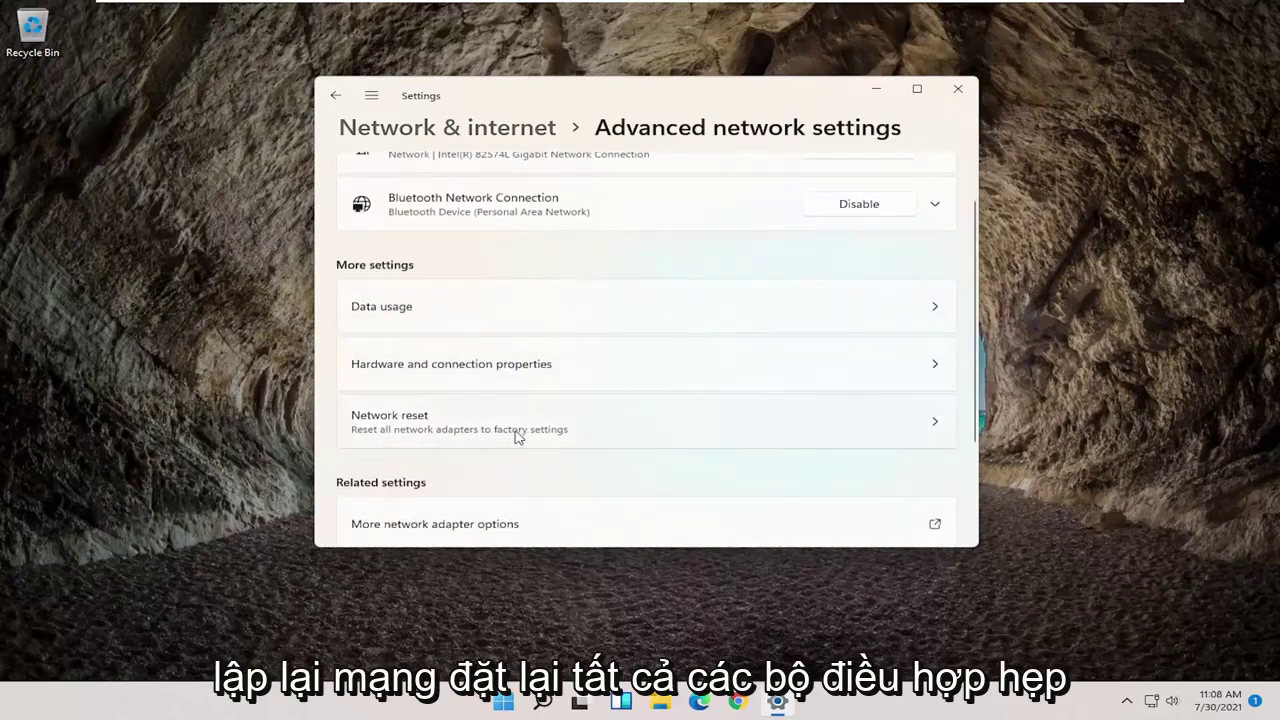
# - Run Network reset with Reset now, confirm Yes, dismiss the sign-out notice, and close Settings
pyautogui.click(540, 433)
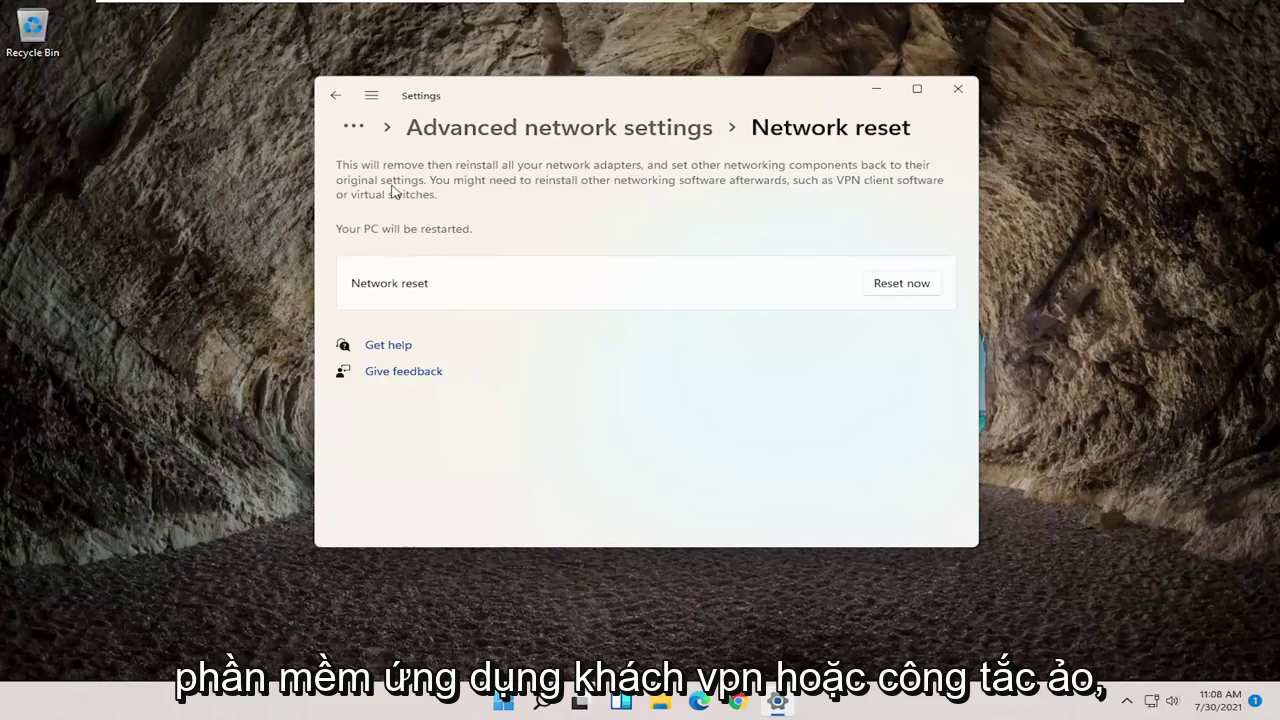
pyautogui.click(904, 286)
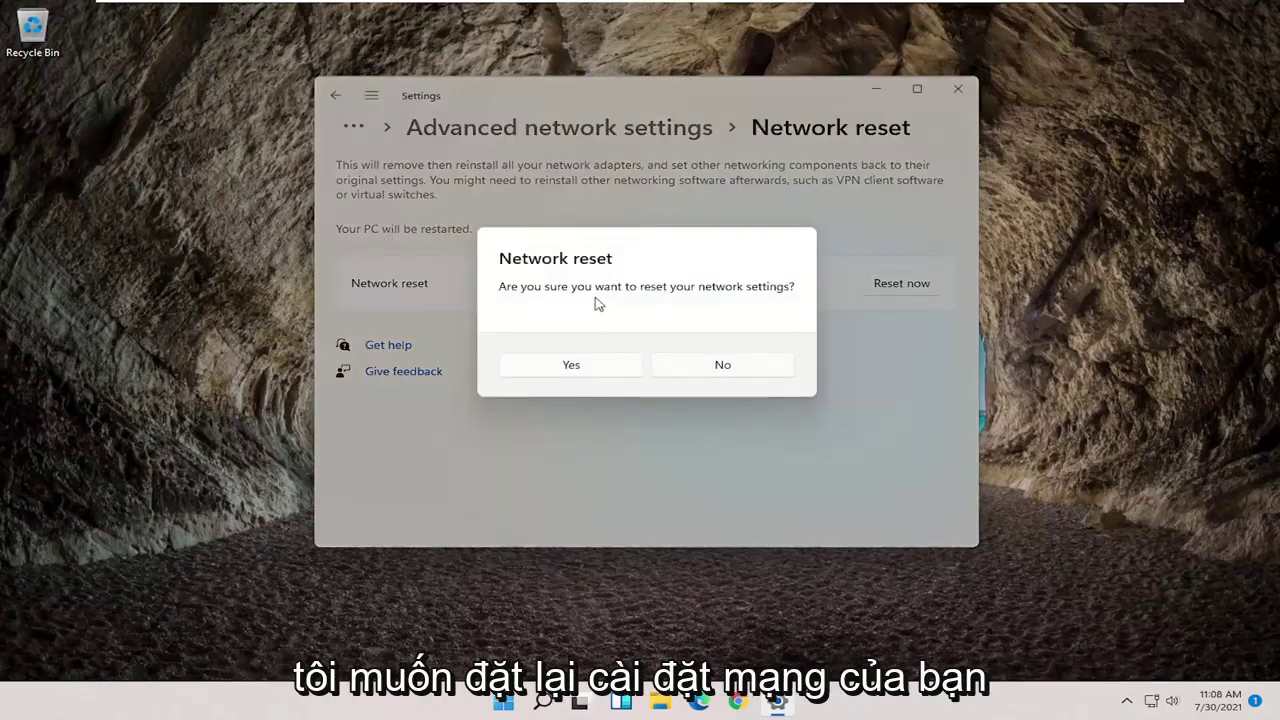
pyautogui.click(588, 372)
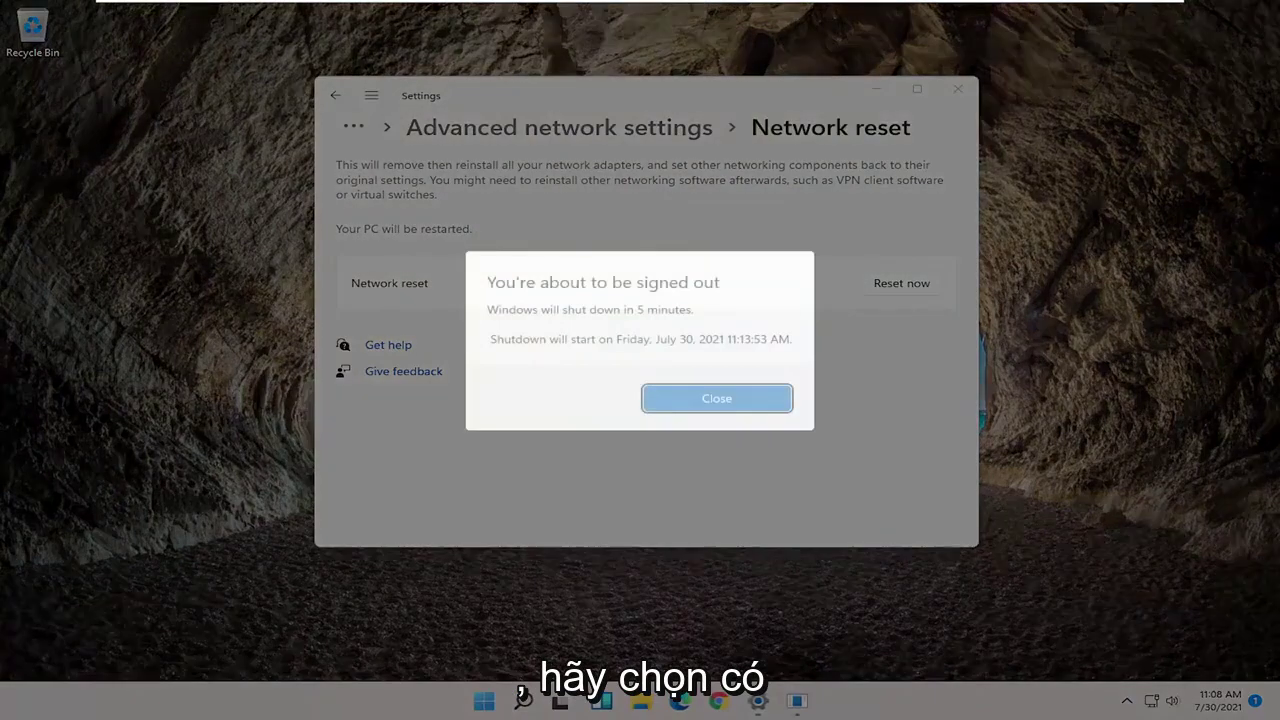
pyautogui.click(731, 397)
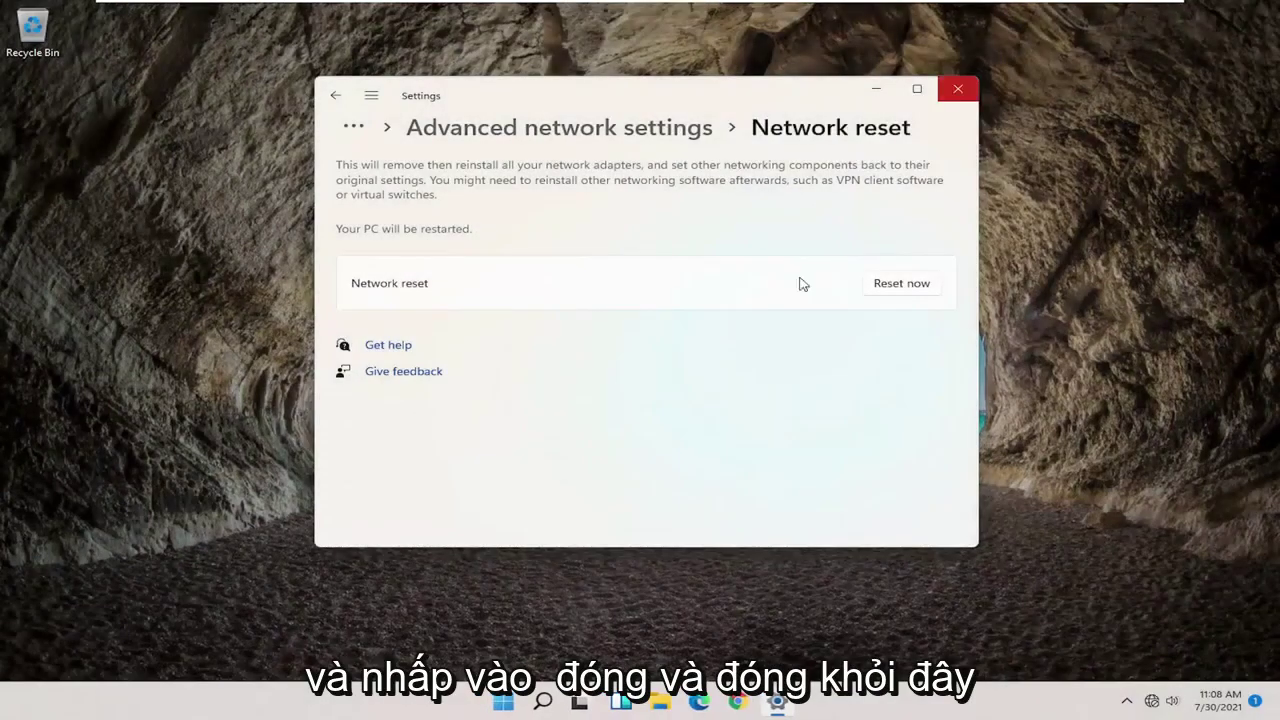
pyautogui.click(957, 88)
# - Restart the PC via the Win+X menu's Shut down or sign out > Restart
pyautogui.rightClick(522, 702)
pyautogui.moveTo(540, 640)
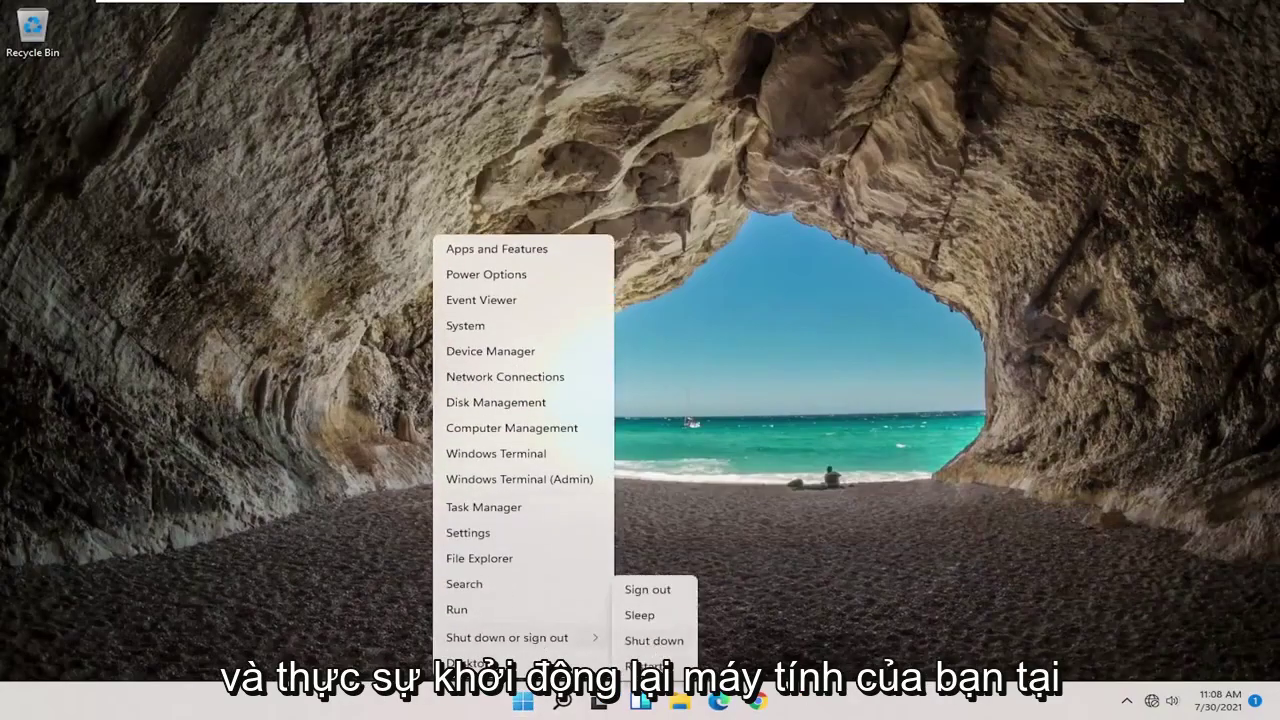
pyautogui.click(650, 666)
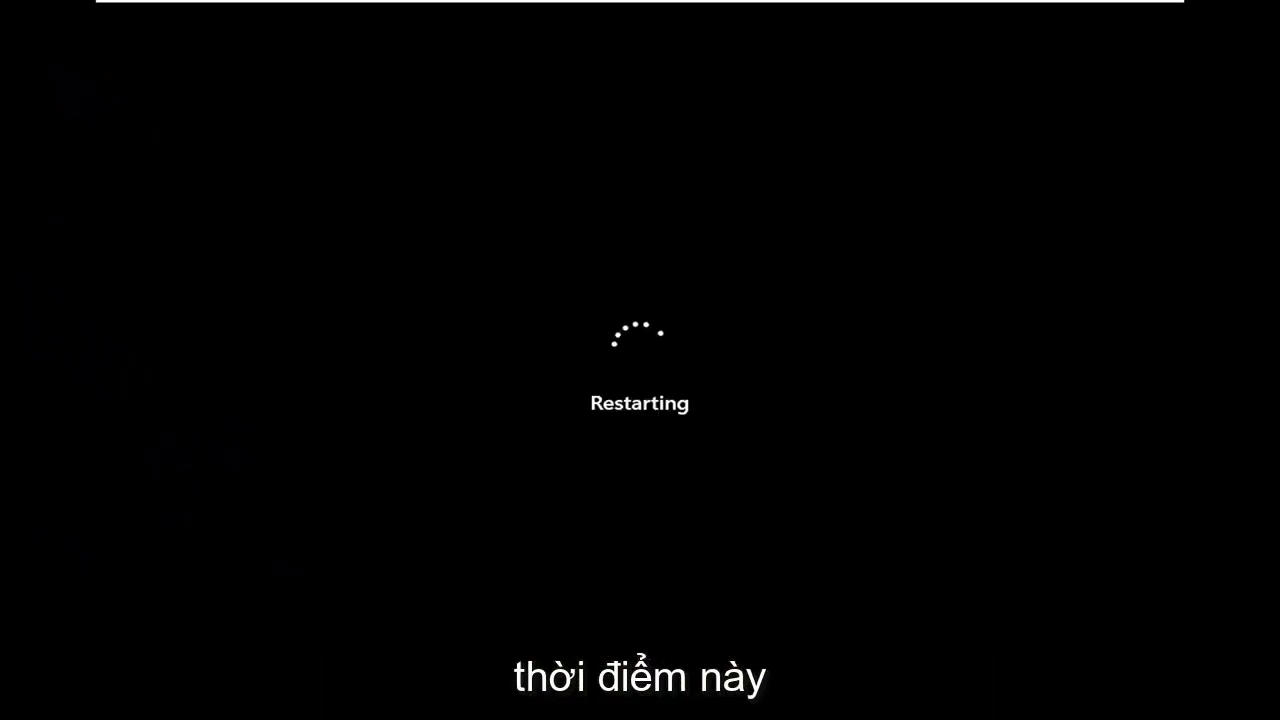